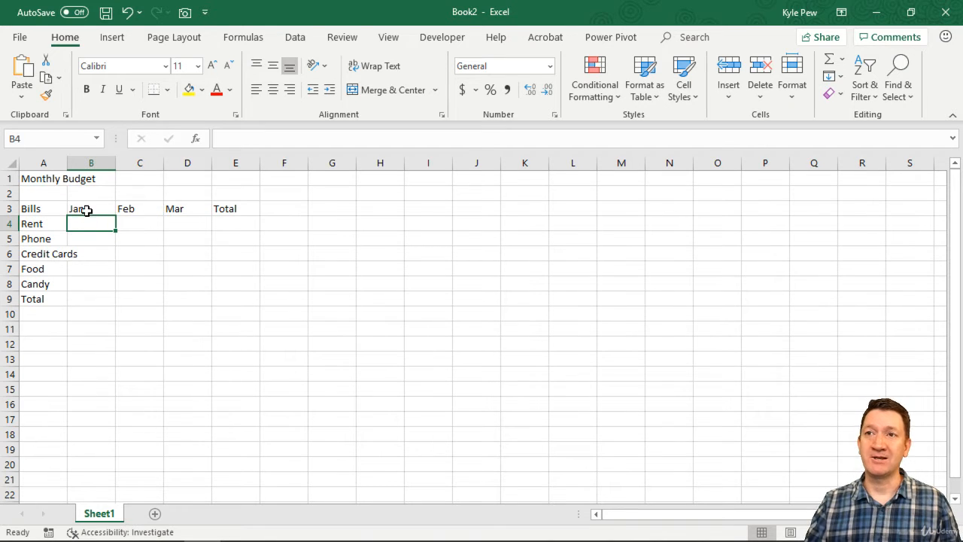
{"action": "left_click_drag", "start_coordinate": [86, 208], "coordinate": [183, 209]}
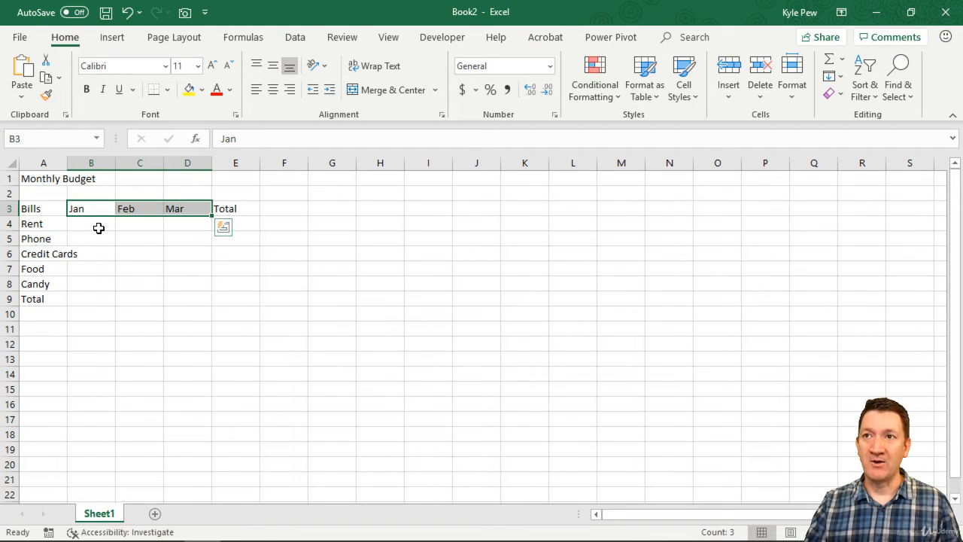
{"action": "left_click_drag", "start_coordinate": [98, 228], "coordinate": [171, 283]}
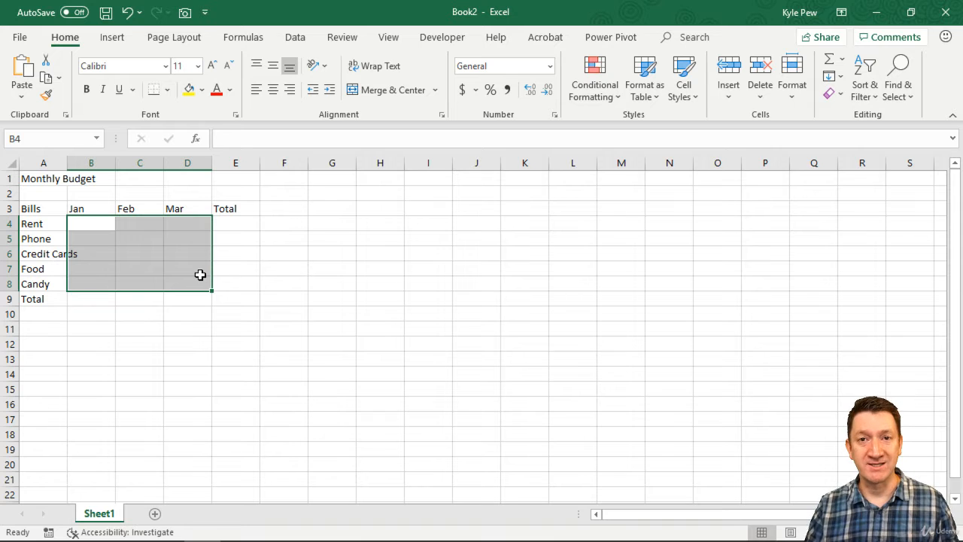
- Enter the Jan amounts in B4:B8: Rent 1000, Phone 100, Credit Cards 150, Food 300, and Candy 100
{"action": "left_click", "coordinate": [100, 224]}
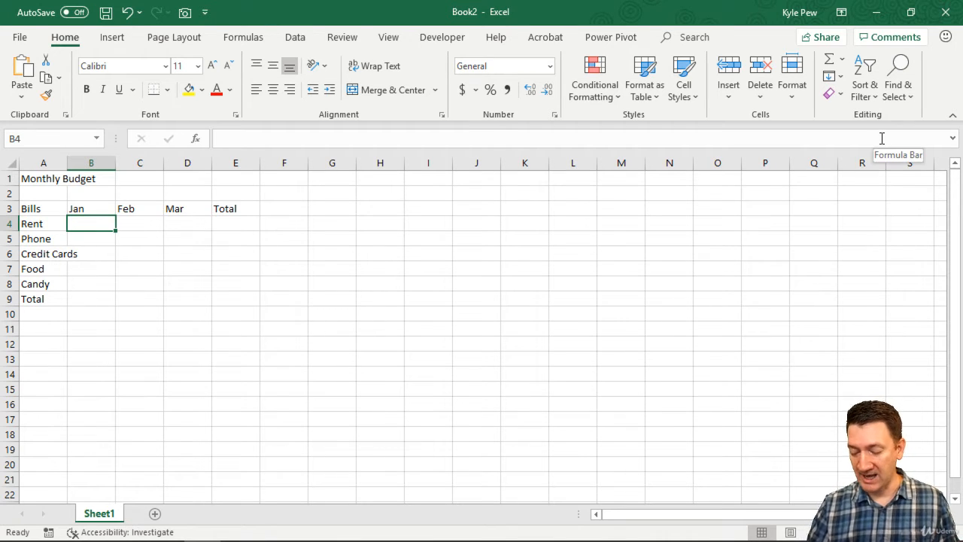
{"action": "type", "text": "1000"}
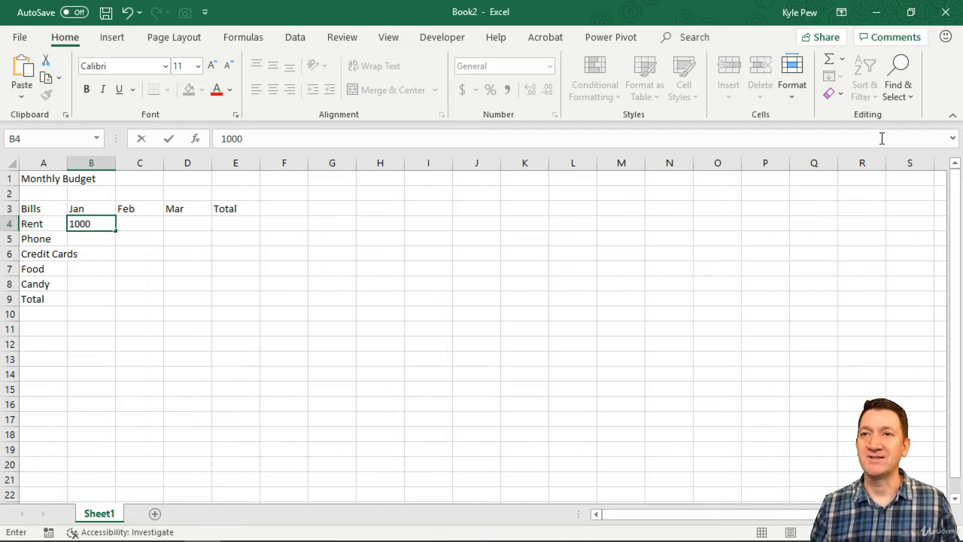
{"action": "key", "text": "Return"}
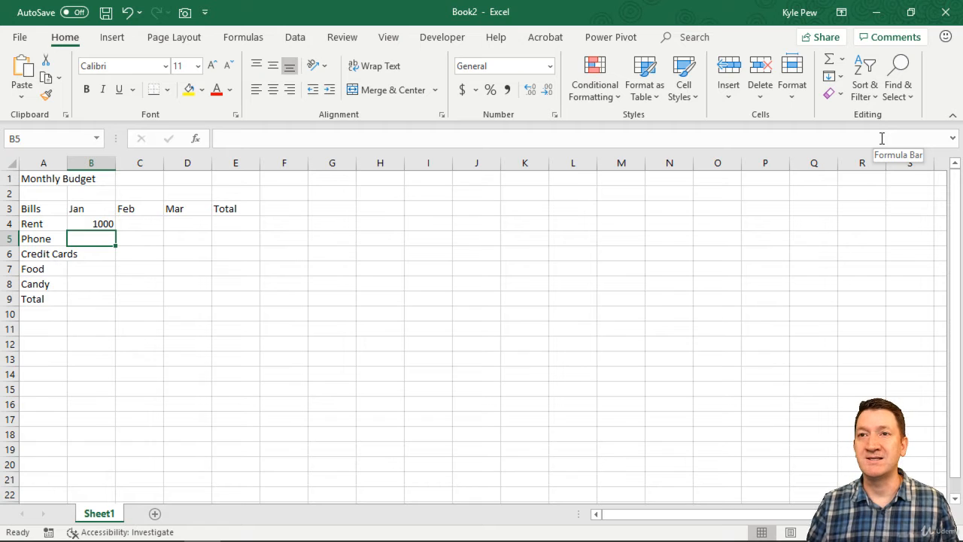
{"action": "type", "text": "100"}
{"action": "key", "text": "Return"}
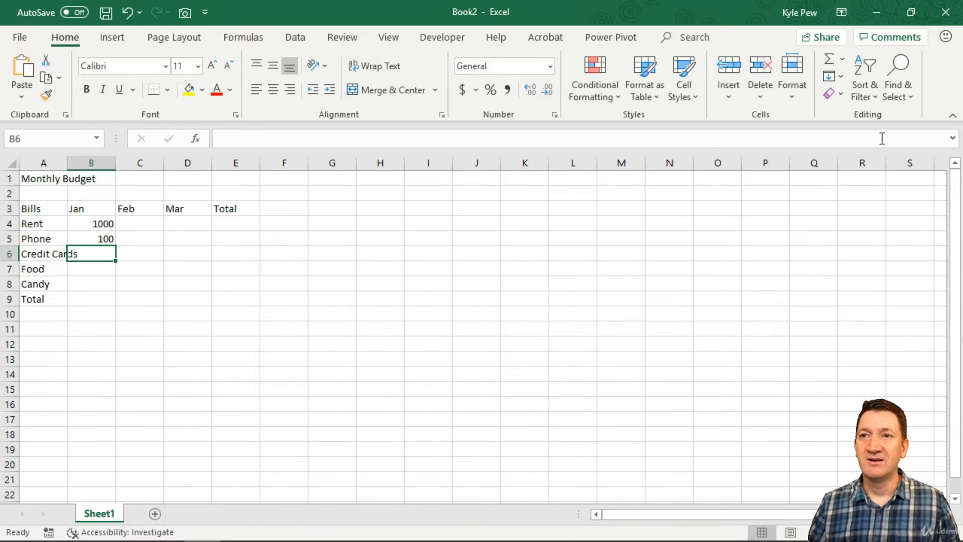
{"action": "type", "text": "150"}
{"action": "key", "text": "Return"}
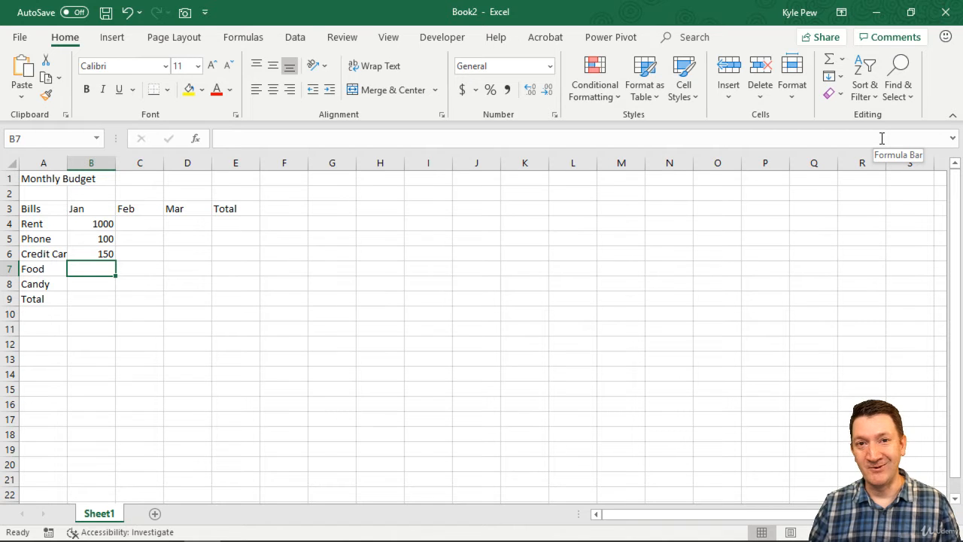
{"action": "type", "text": "300"}
{"action": "key", "text": "Return"}
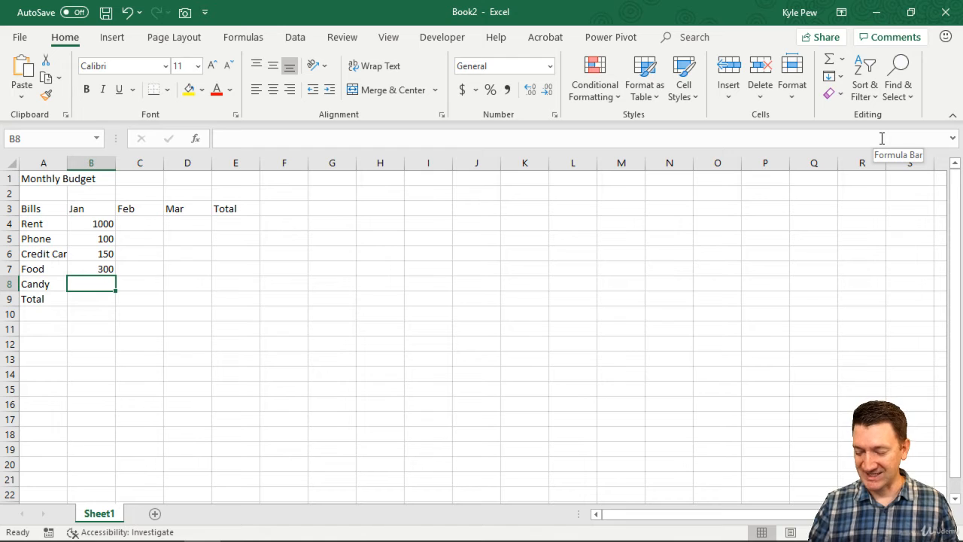
{"action": "type", "text": "100"}
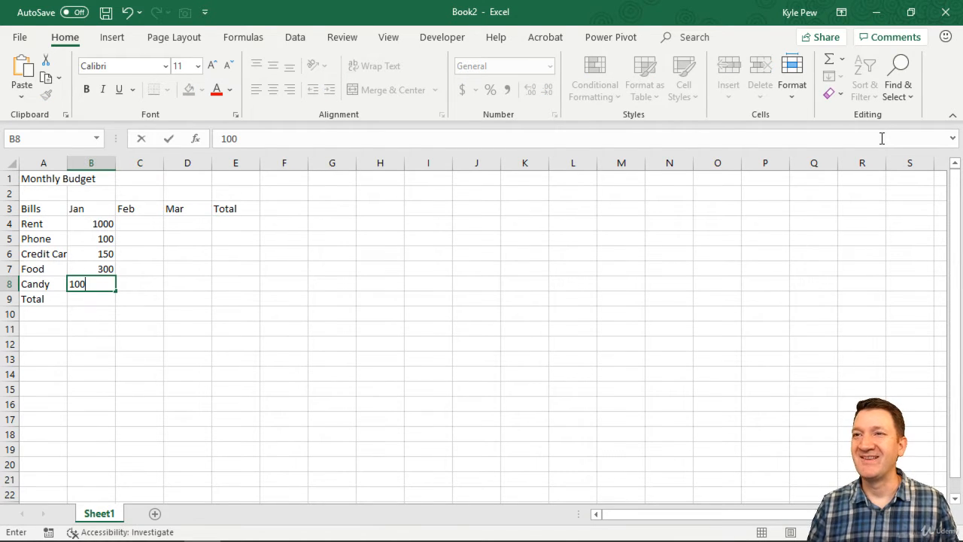
{"action": "key", "text": "Tab"}
- Enter the Feb amounts in C4:C8: Rent 1000, Phone 125, Credit Cards 200, Food 275, and Candy 100
{"action": "key", "text": "Up"}
{"action": "key", "text": "Up"}
{"action": "key", "text": "Up"}
{"action": "key", "text": "Up"}
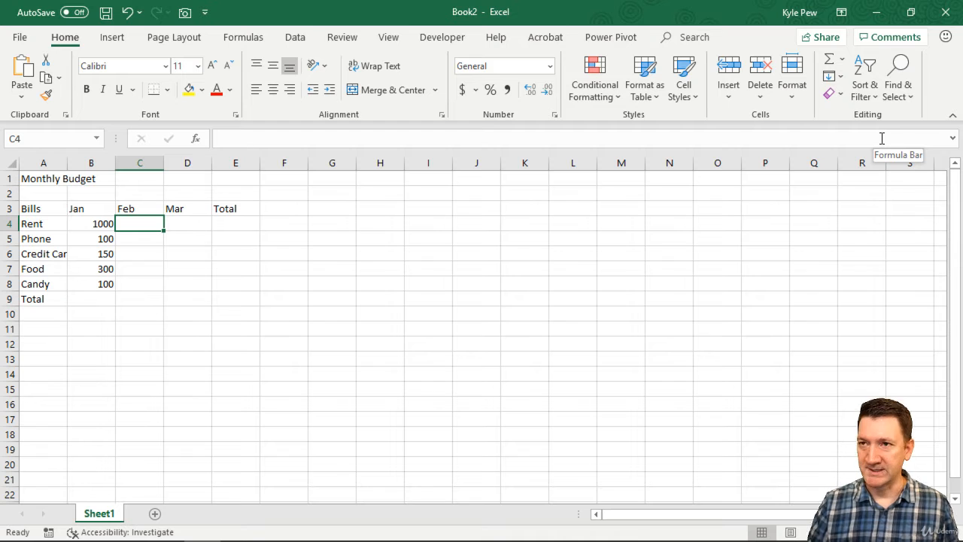
{"action": "type", "text": "1000"}
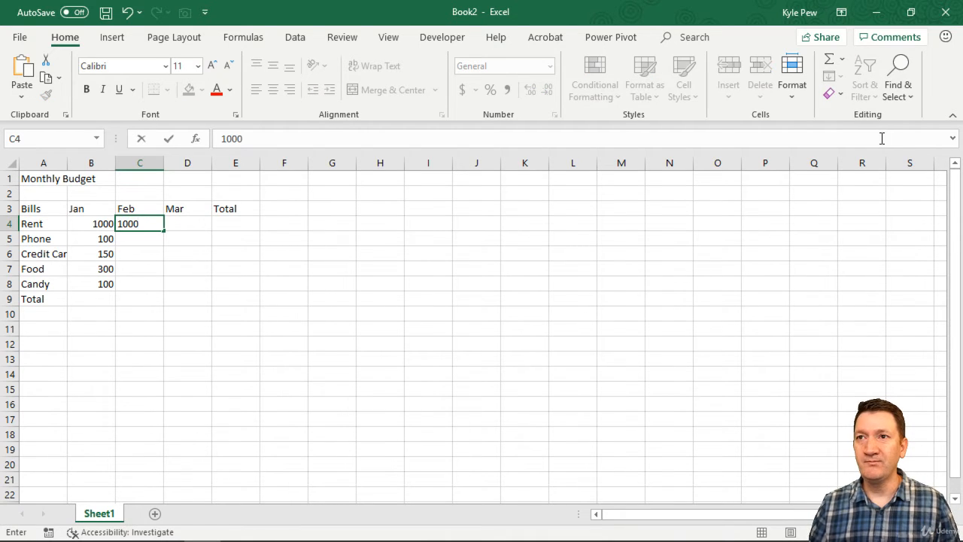
{"action": "key", "text": "Return"}
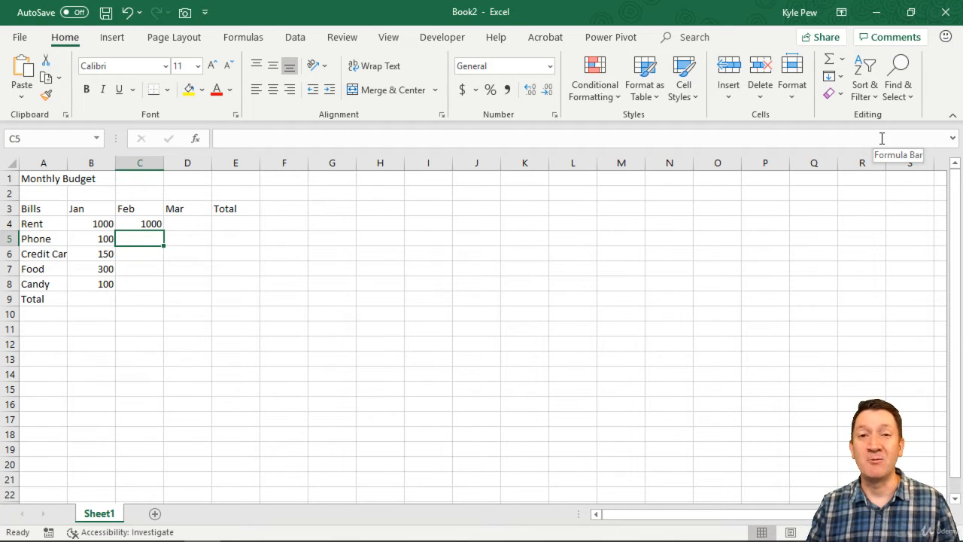
{"action": "type", "text": "125"}
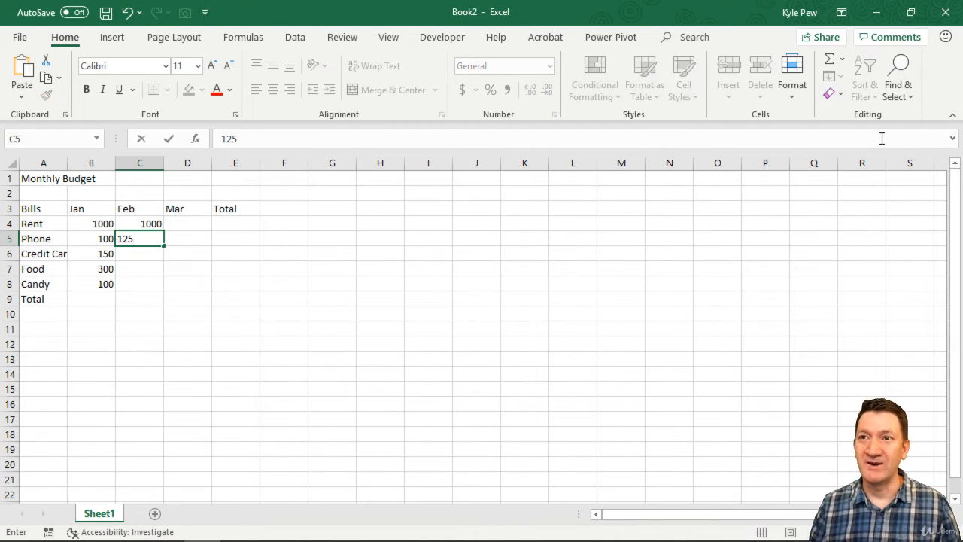
{"action": "key", "text": "Return"}
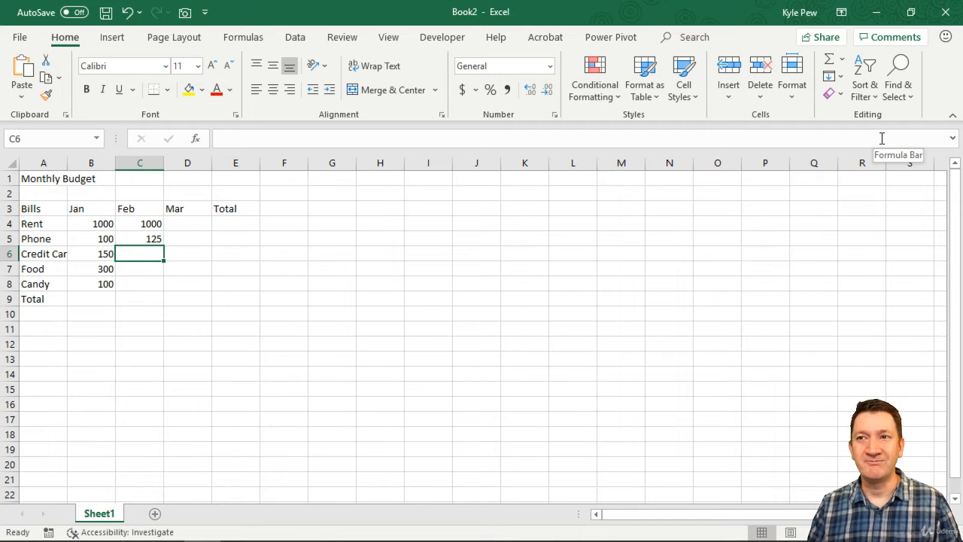
{"action": "type", "text": "200"}
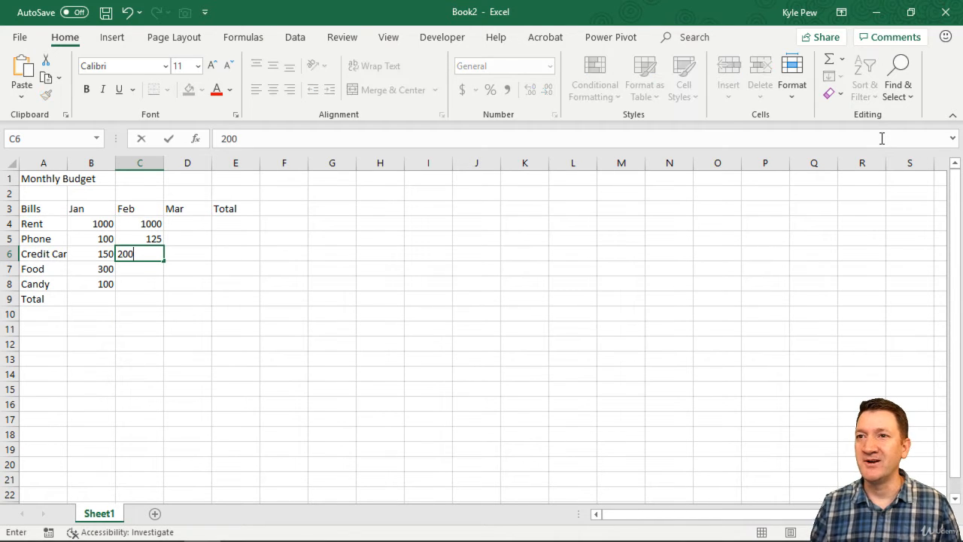
{"action": "key", "text": "Return"}
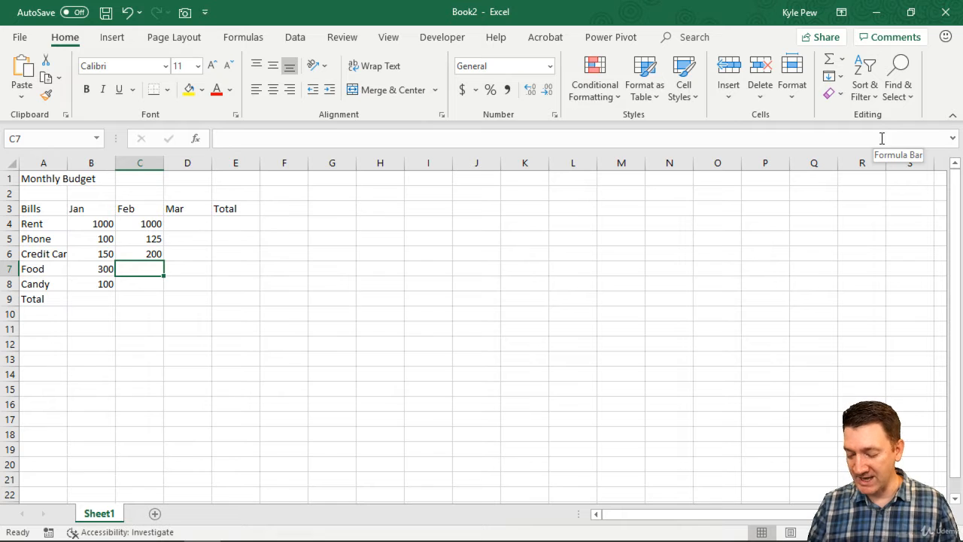
{"action": "type", "text": "275"}
{"action": "key", "text": "Return"}
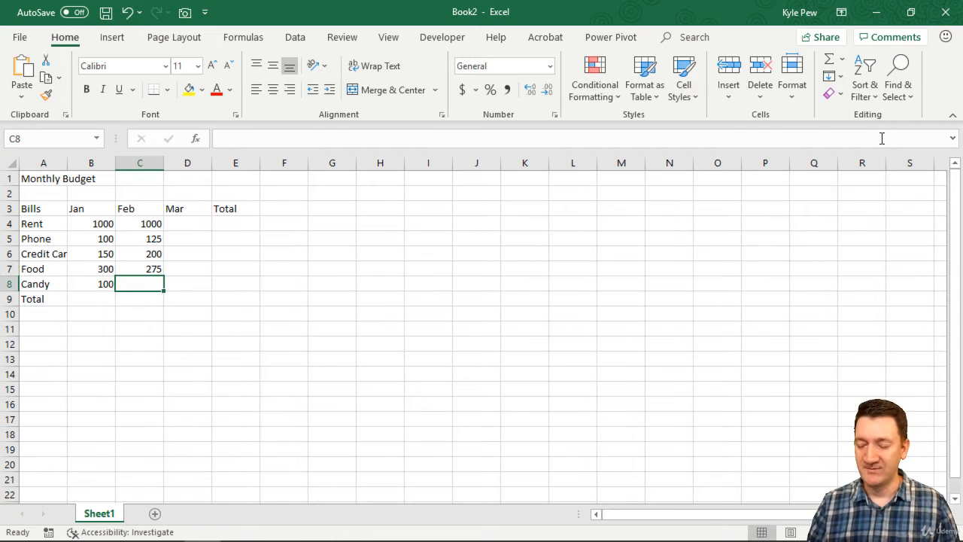
{"action": "type", "text": "100"}
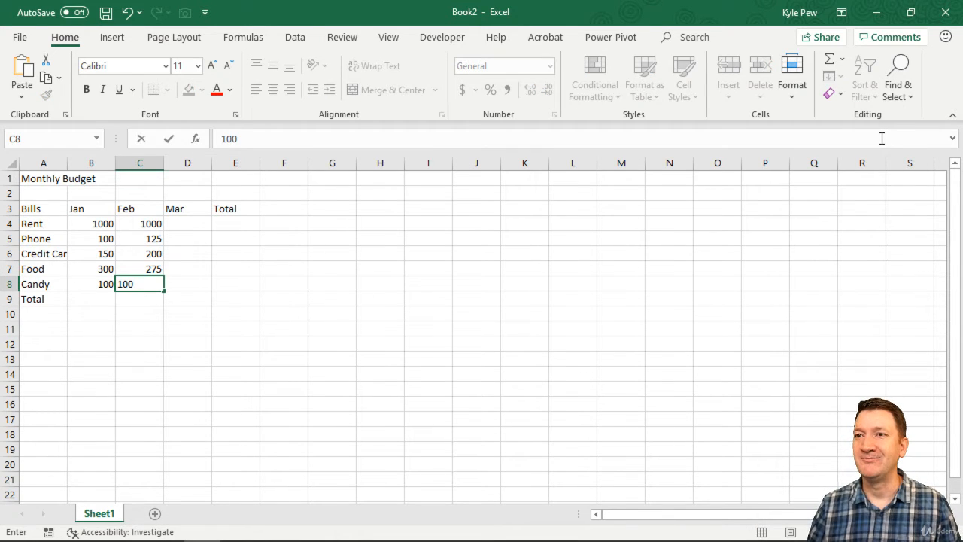
{"action": "key", "text": "Tab"}
- Enter the Mar amounts in D4:D8: Rent 1000, Phone 100, Credit Cards 175, Food 350, and Candy 125
{"action": "key", "text": "Up"}
{"action": "key", "text": "Up"}
{"action": "key", "text": "Up"}
{"action": "key", "text": "Up"}
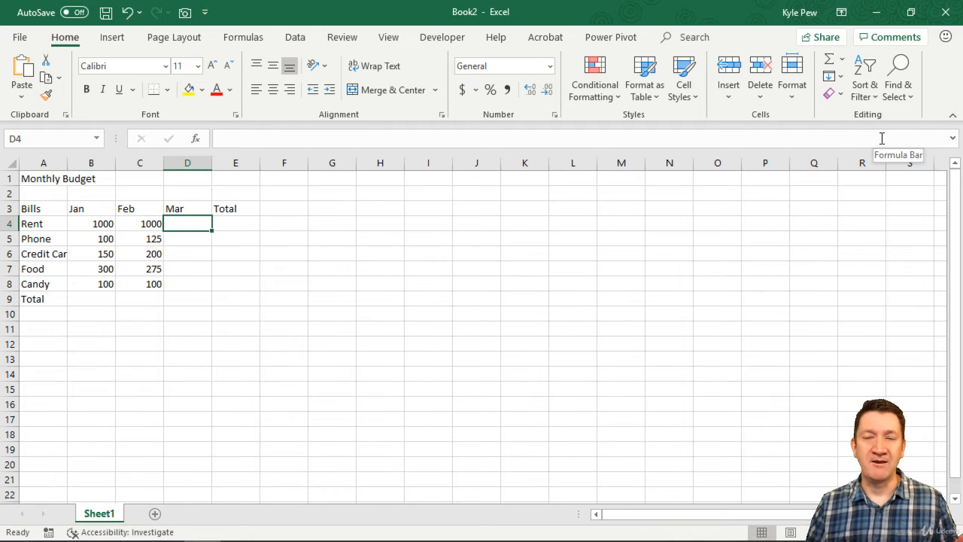
{"action": "type", "text": "1000"}
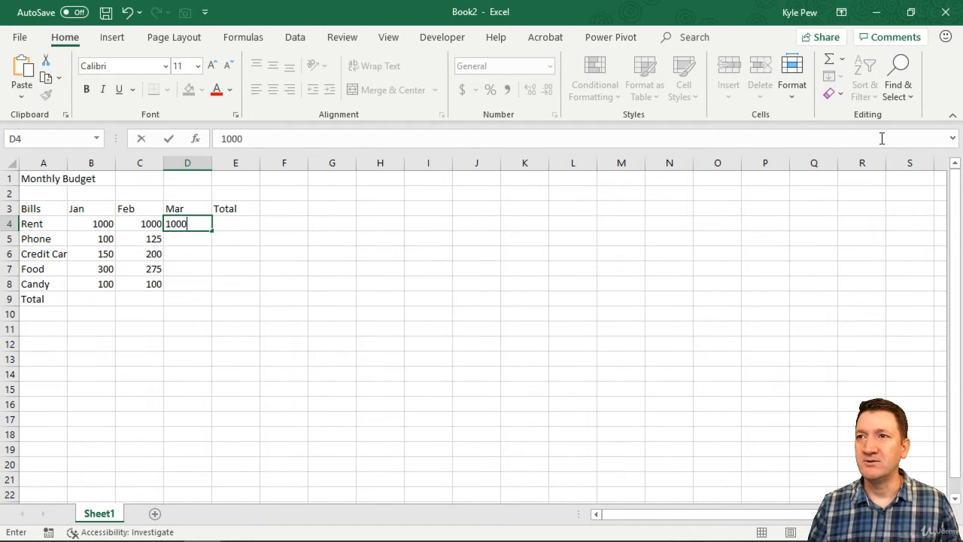
{"action": "key", "text": "Return"}
{"action": "type", "text": "100"}
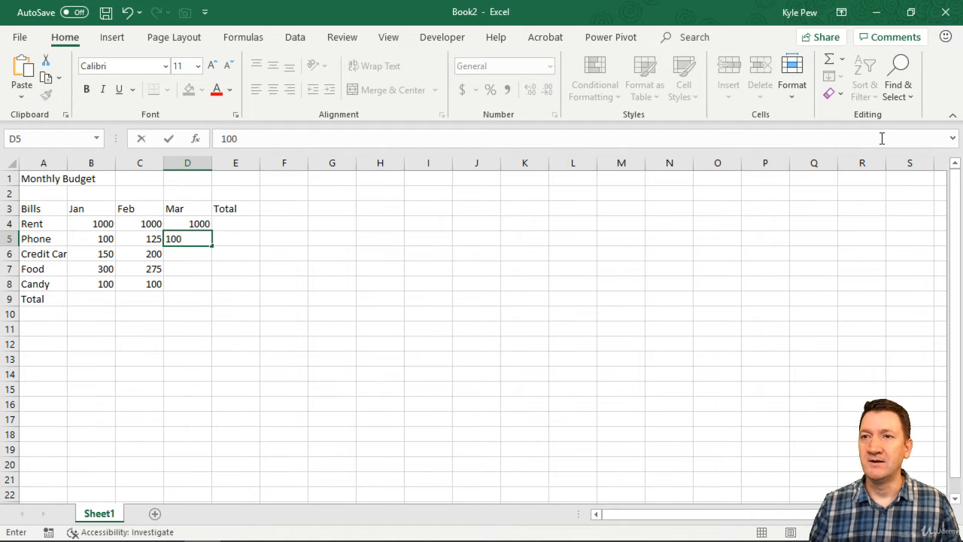
{"action": "key", "text": "Return"}
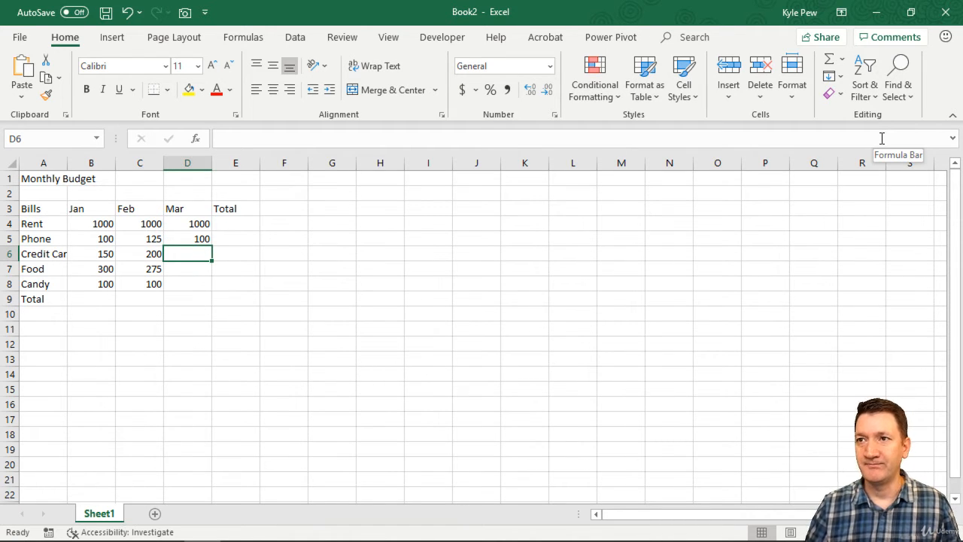
{"action": "type", "text": "175"}
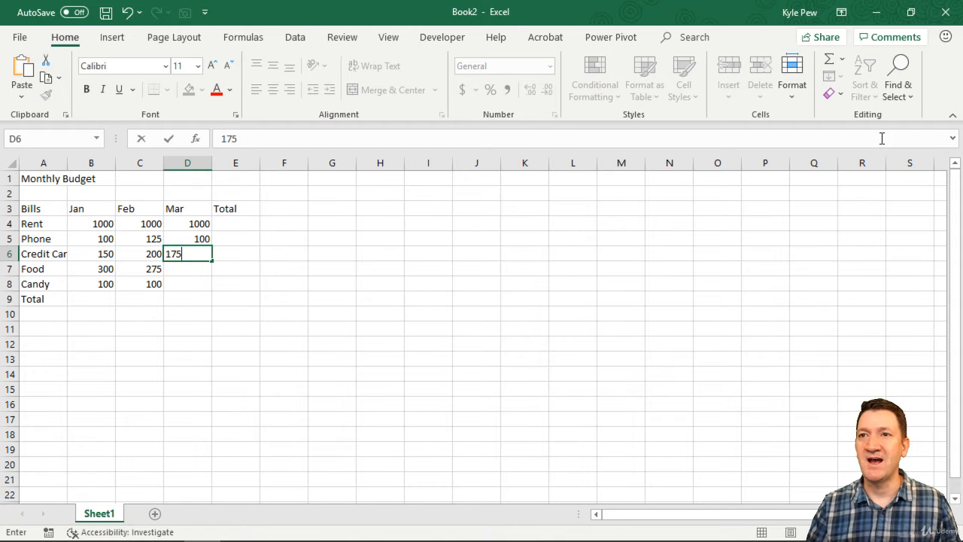
{"action": "key", "text": "Return"}
{"action": "type", "text": "350"}
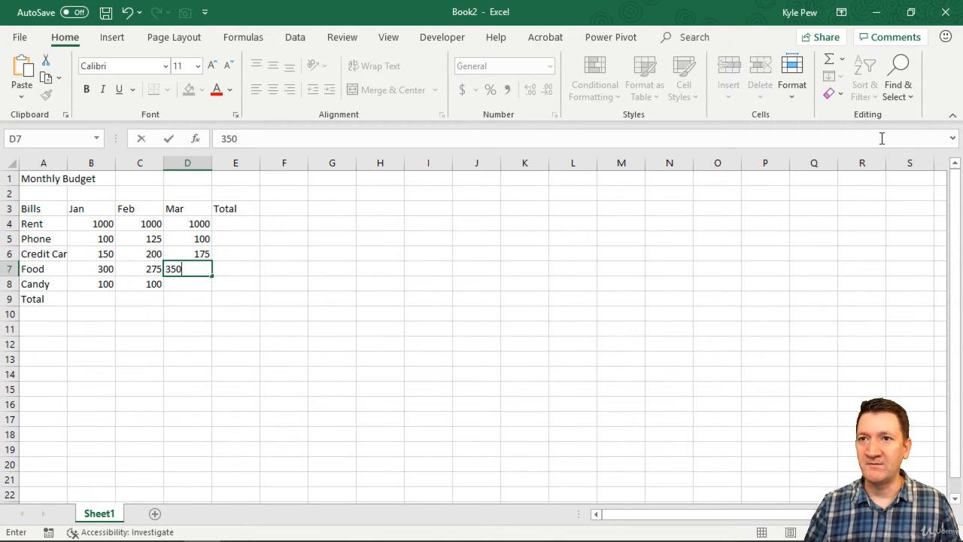
{"action": "key", "text": "Return"}
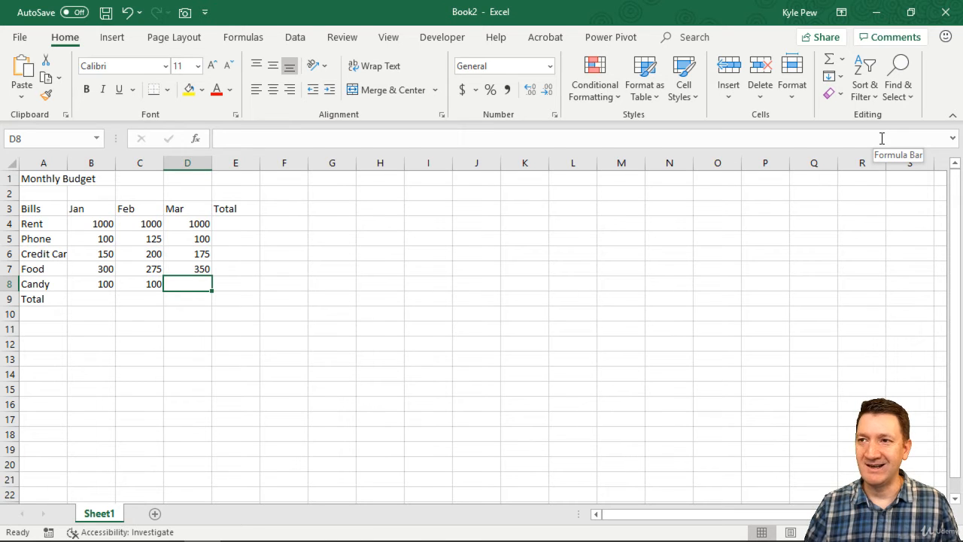
{"action": "type", "text": "125"}
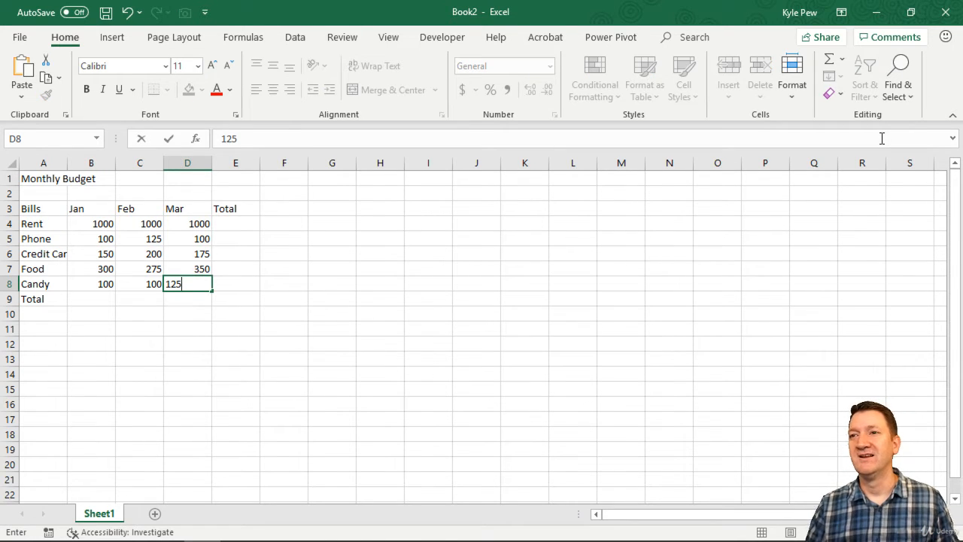
{"action": "key", "text": "Return"}
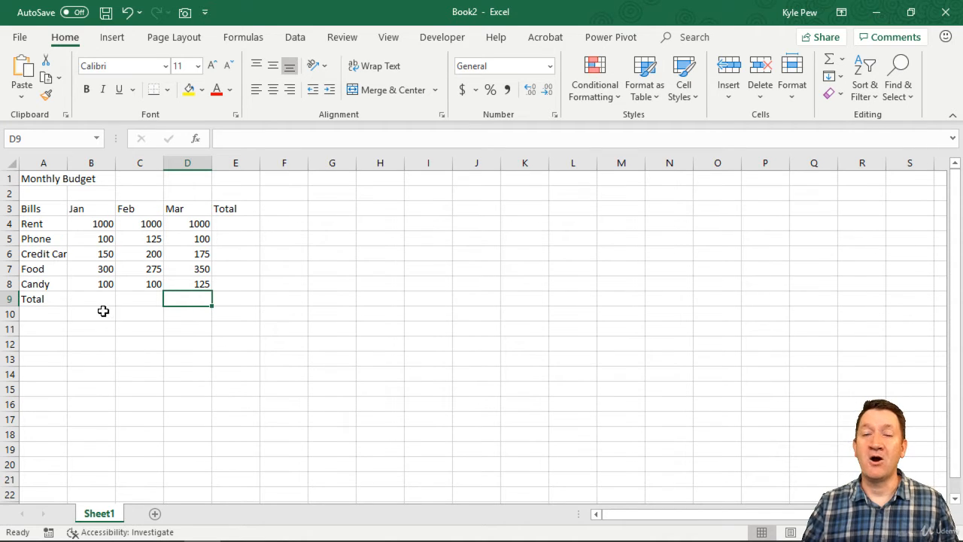
- Compare how the text labels in row 3 and column A align in their cells with the numeric amounts in B4:D8
{"action": "left_click_drag", "start_coordinate": [48, 212], "coordinate": [40, 296]}
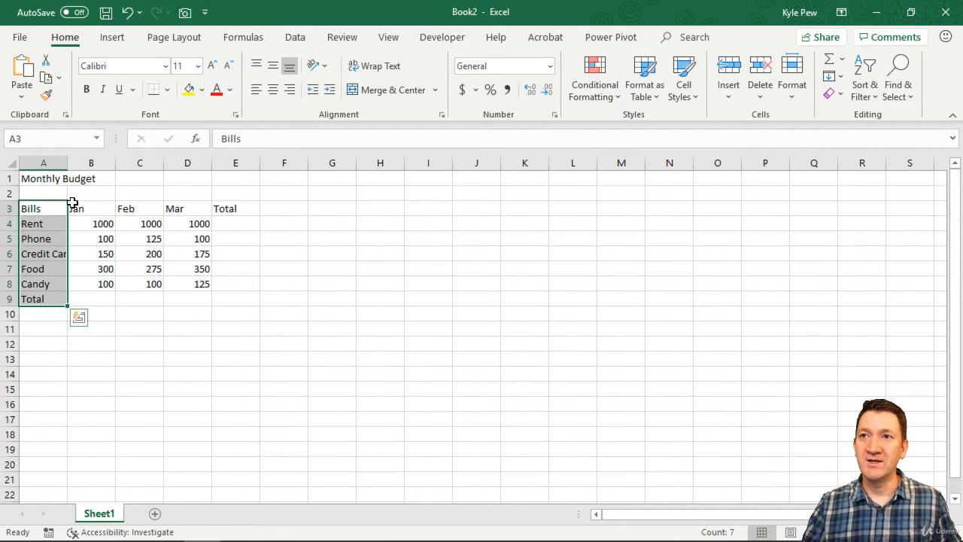
{"action": "left_click_drag", "start_coordinate": [75, 210], "coordinate": [254, 211], "text": "ctrl"}
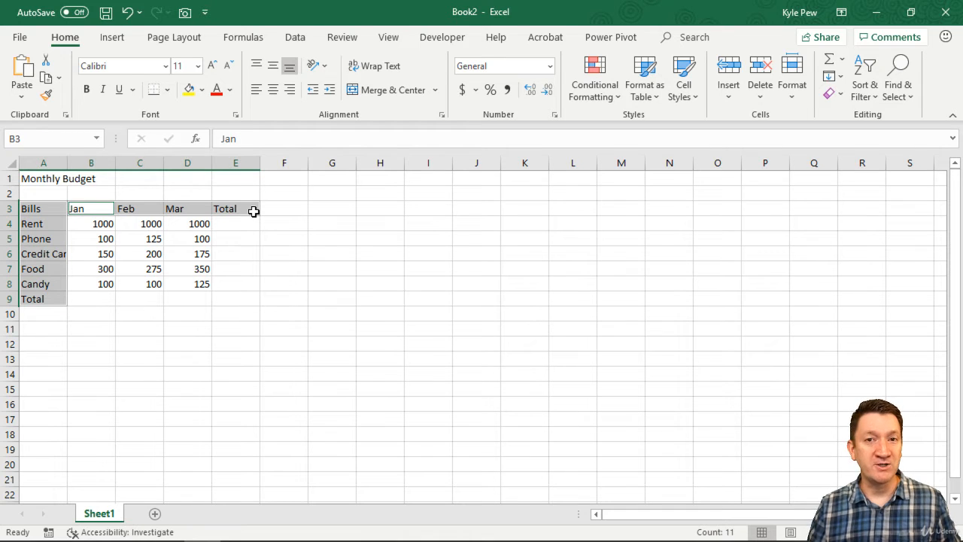
{"action": "left_click_drag", "start_coordinate": [94, 223], "coordinate": [178, 280]}
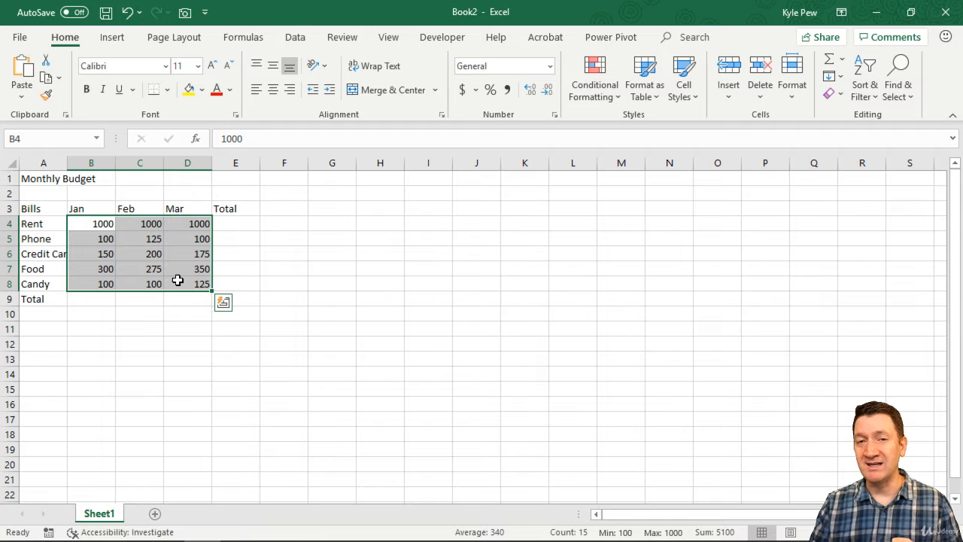
{"action": "left_click_drag", "start_coordinate": [23, 208], "coordinate": [235, 210]}
{"action": "left_click_drag", "start_coordinate": [56, 226], "coordinate": [47, 297]}
{"action": "left_click_drag", "start_coordinate": [97, 226], "coordinate": [157, 285]}
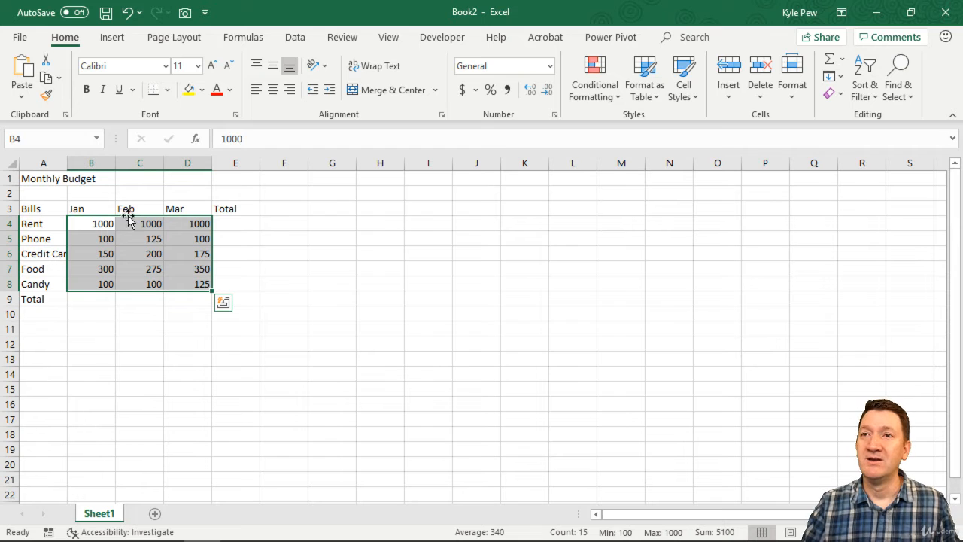
{"action": "left_click_drag", "start_coordinate": [101, 208], "coordinate": [188, 209]}
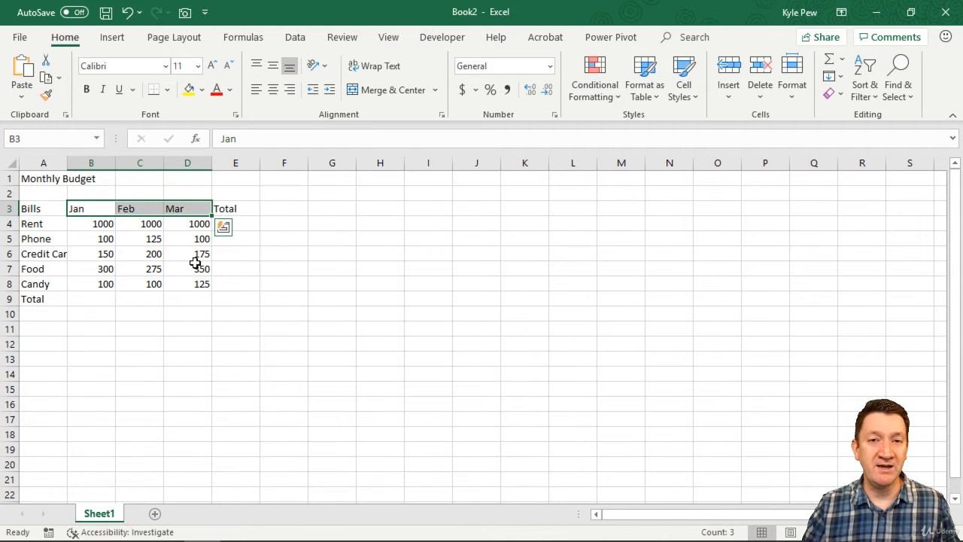
{"action": "key", "text": "ctrl+2"}
{"action": "mouse_move", "coordinate": [71, 218]}
{"action": "left_mouse_down"}
{"action": "mouse_move", "coordinate": [203, 279]}
{"action": "mouse_move", "coordinate": [215, 296]}
{"action": "left_mouse_up"}
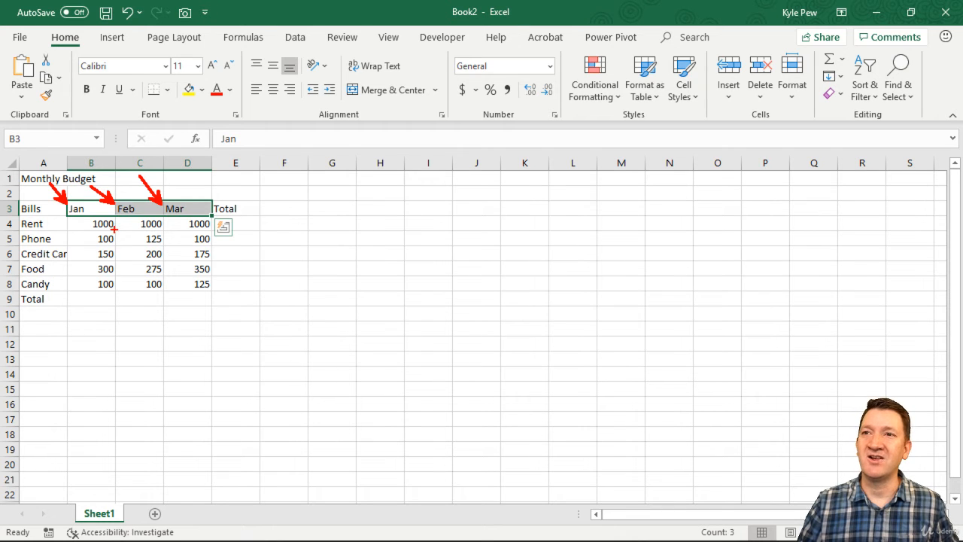
{"action": "mouse_move", "coordinate": [115, 229]}
{"action": "left_mouse_down"}
{"action": "mouse_move", "coordinate": [126, 243]}
{"action": "mouse_move", "coordinate": [124, 303]}
{"action": "left_mouse_up"}
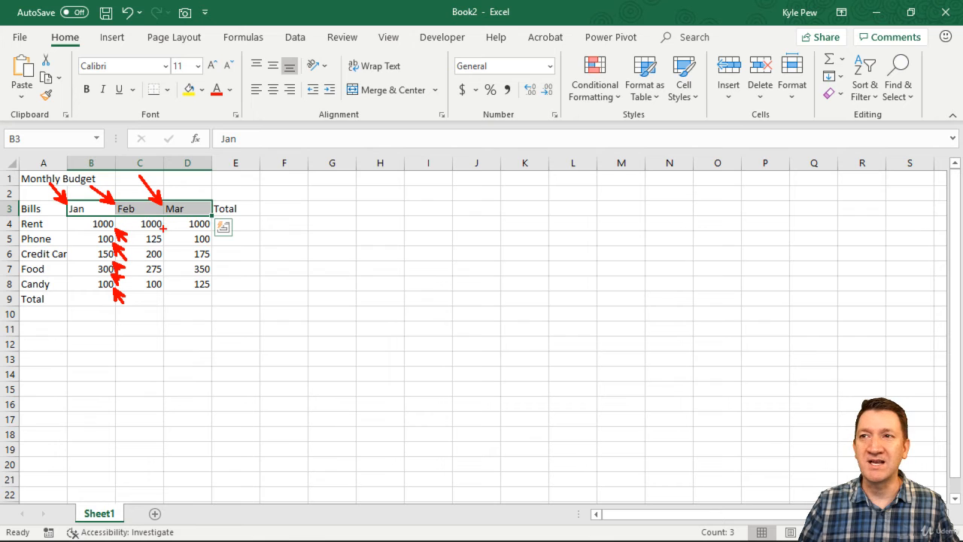
{"action": "mouse_move", "coordinate": [163, 230]}
{"action": "left_mouse_down"}
{"action": "mouse_move", "coordinate": [176, 246]}
{"action": "mouse_move", "coordinate": [177, 285]}
{"action": "left_mouse_up"}
{"action": "left_click_drag", "start_coordinate": [163, 284], "coordinate": [178, 298]}
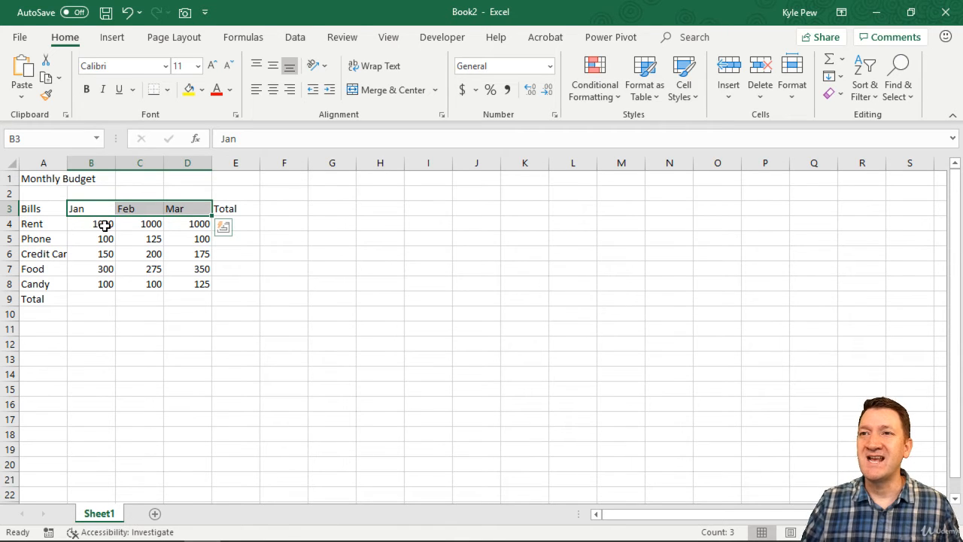
- Set the Jan Rent amount in B4 to 1000.55 and the Jan Phone amount in B5 to 100.25
{"action": "left_click", "coordinate": [90, 224]}
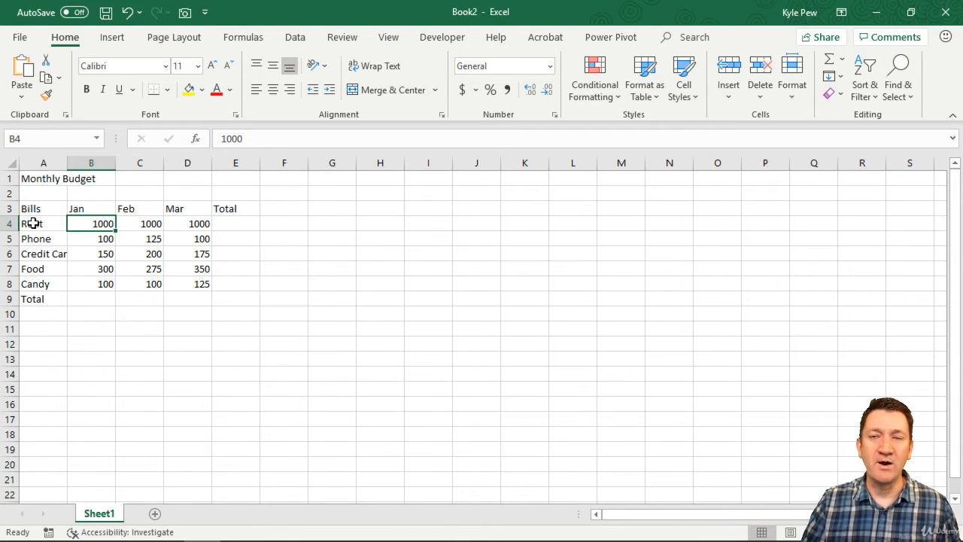
{"action": "double_click", "coordinate": [111, 224]}
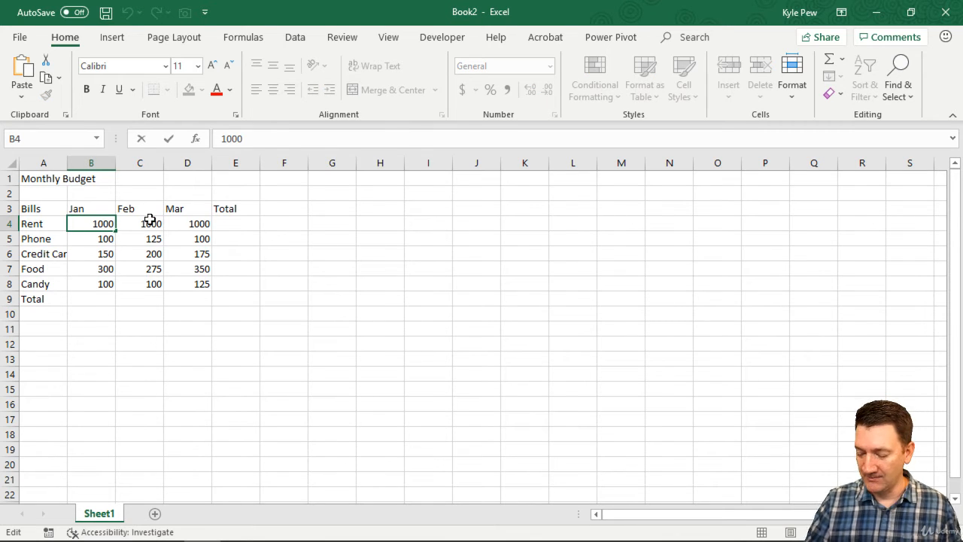
{"action": "type", "text": "."}
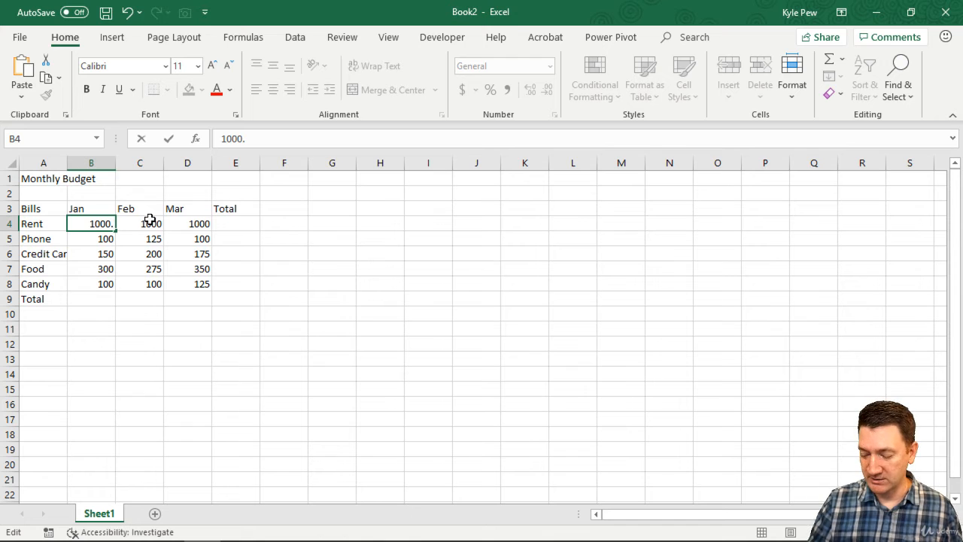
{"action": "type", "text": "55"}
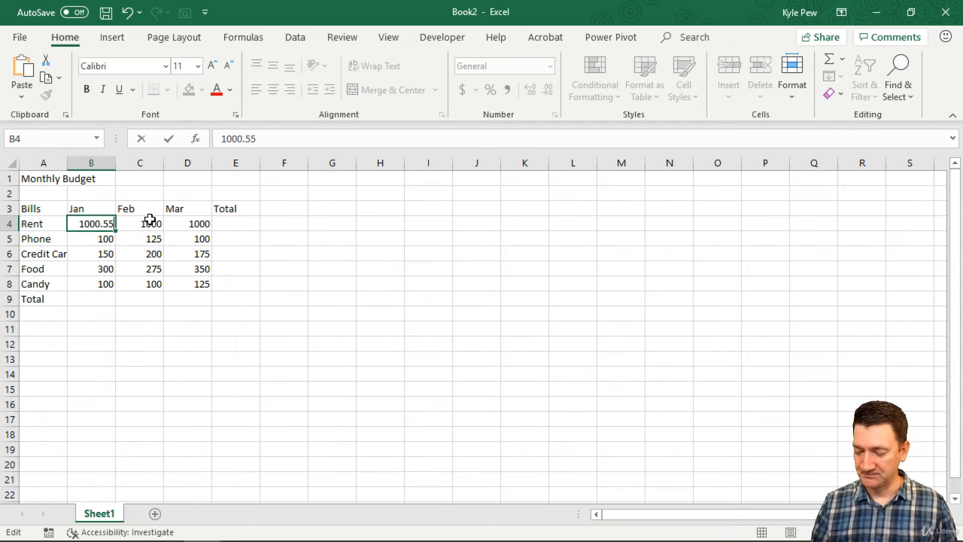
{"action": "key", "text": "Return"}
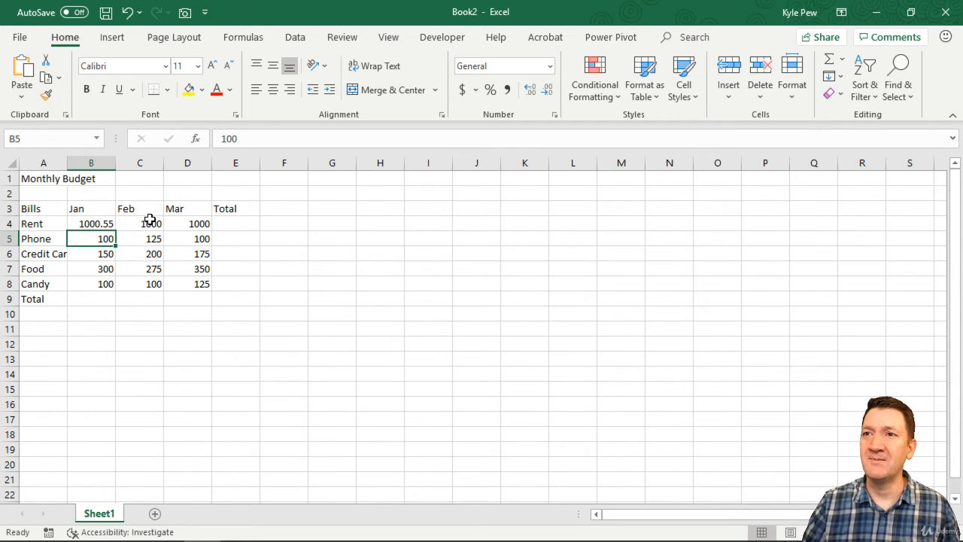
{"action": "double_click", "coordinate": [105, 239]}
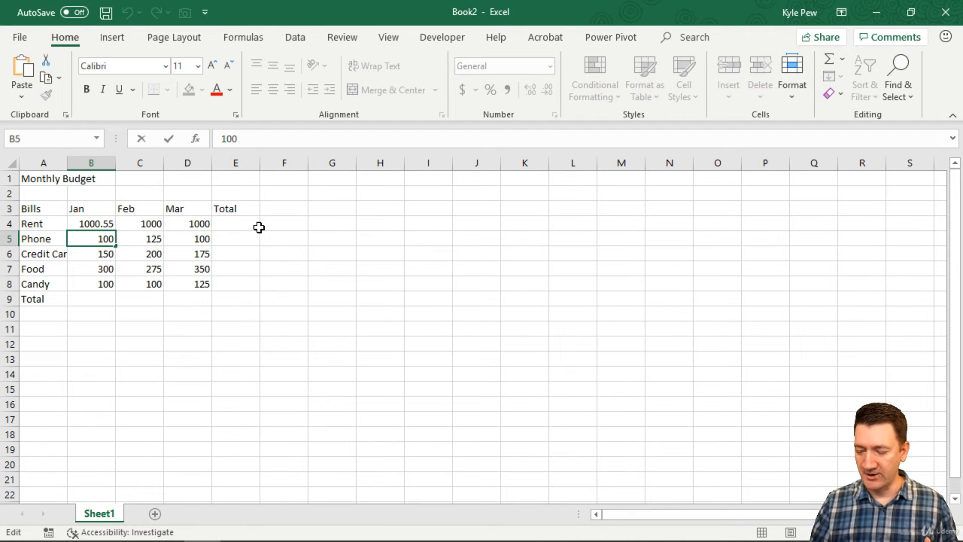
{"action": "type", "text": ".25"}
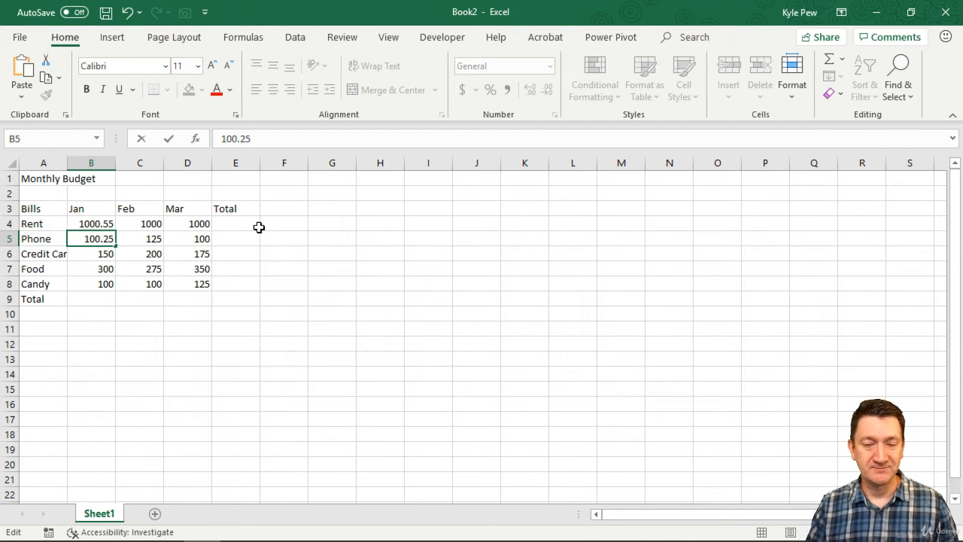
{"action": "key", "text": "Return"}
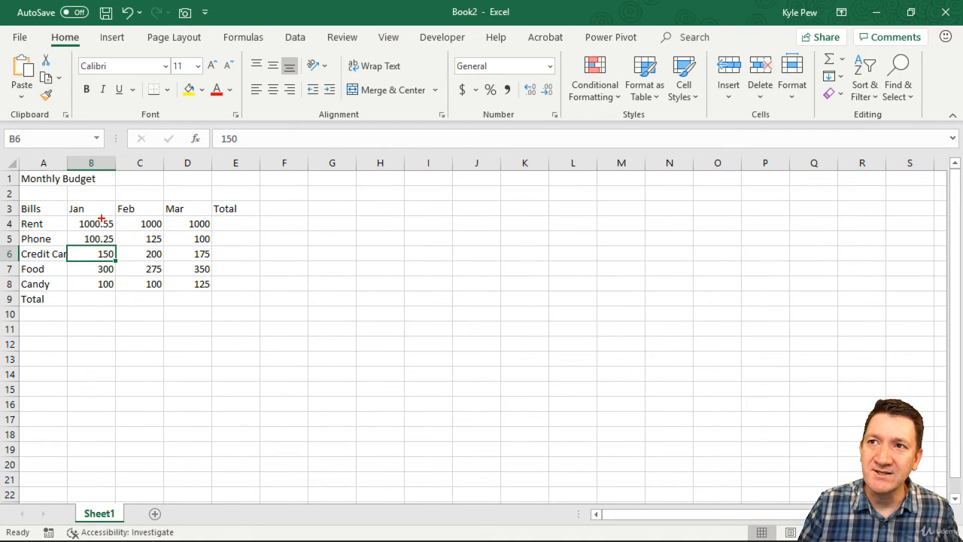
{"action": "left_click_drag", "start_coordinate": [101, 217], "coordinate": [101, 240]}
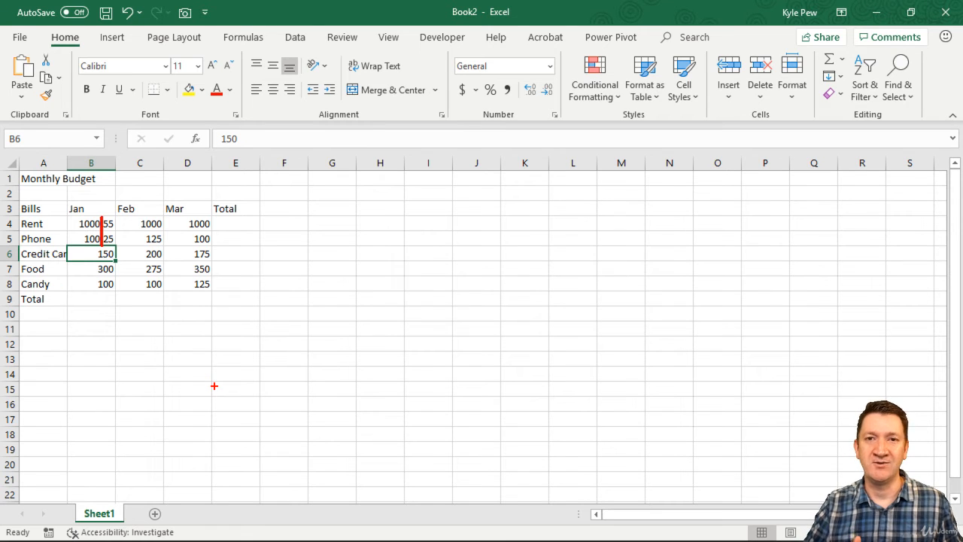
{"action": "key", "text": "Escape"}
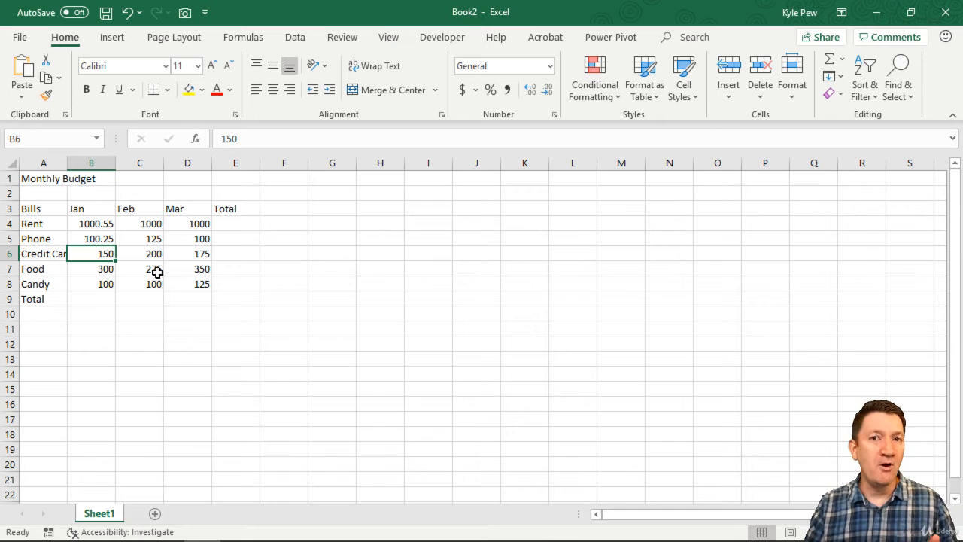
- Left-align the two decimal amounts in B4:B5
{"action": "left_click_drag", "start_coordinate": [92, 223], "coordinate": [95, 238]}
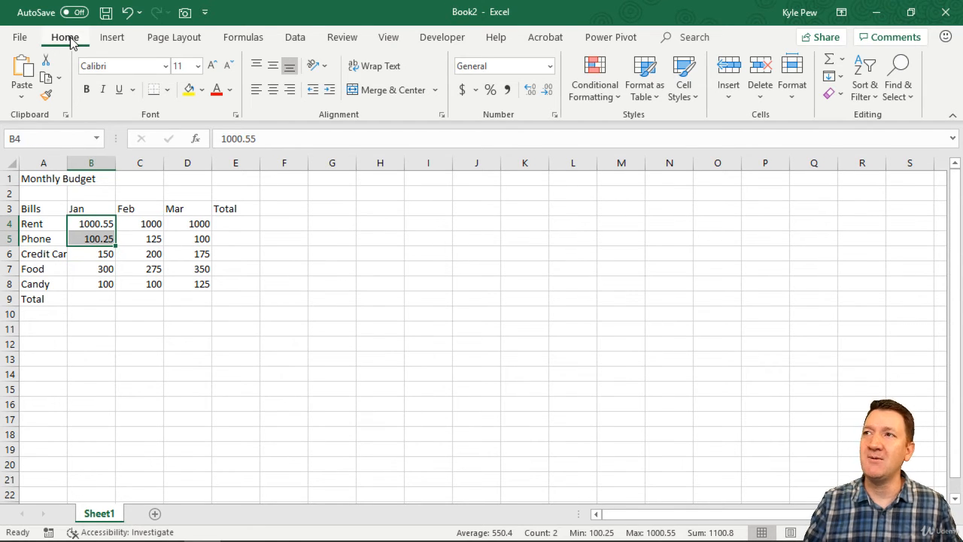
{"action": "key", "text": "ctrl+2"}
{"action": "left_click_drag", "start_coordinate": [236, 48], "coordinate": [454, 136]}
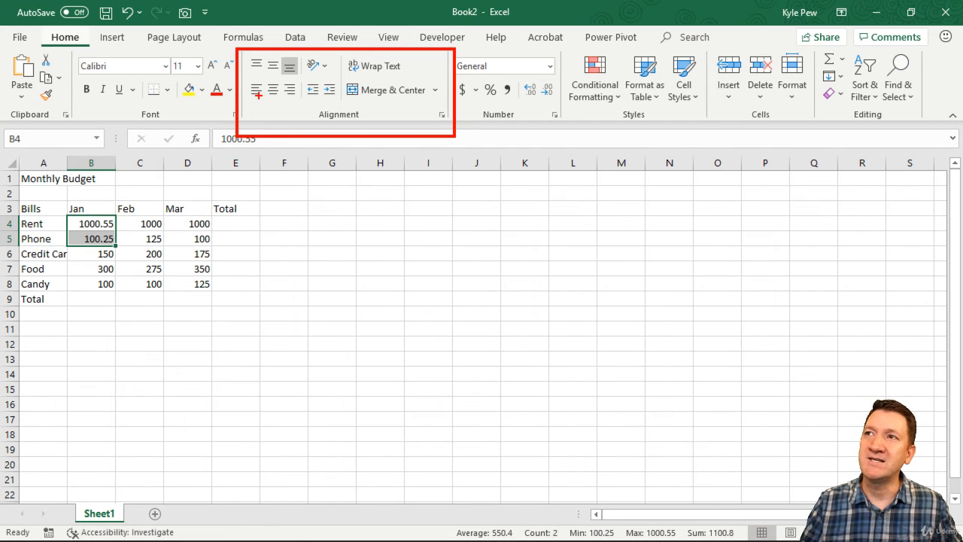
{"action": "left_click_drag", "start_coordinate": [256, 94], "coordinate": [287, 159]}
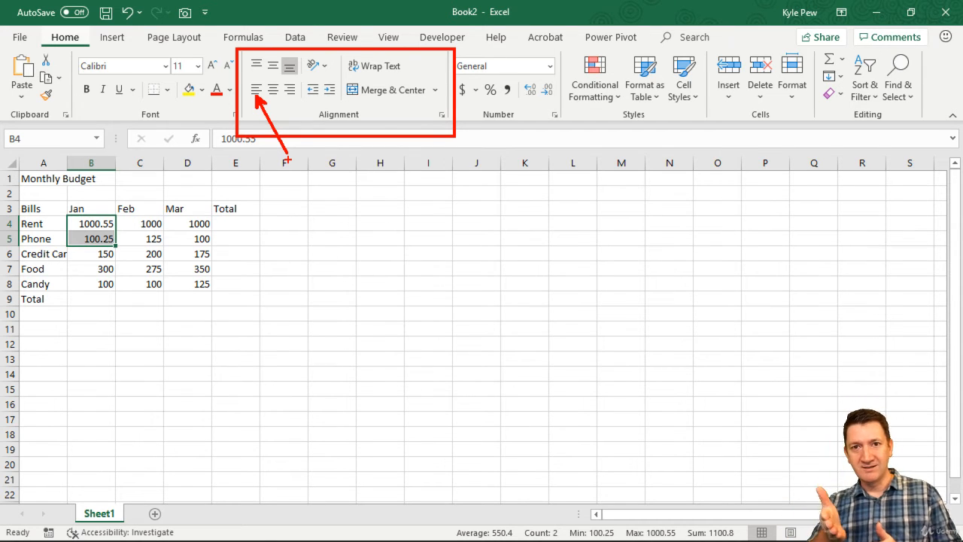
{"action": "key", "text": "Escape"}
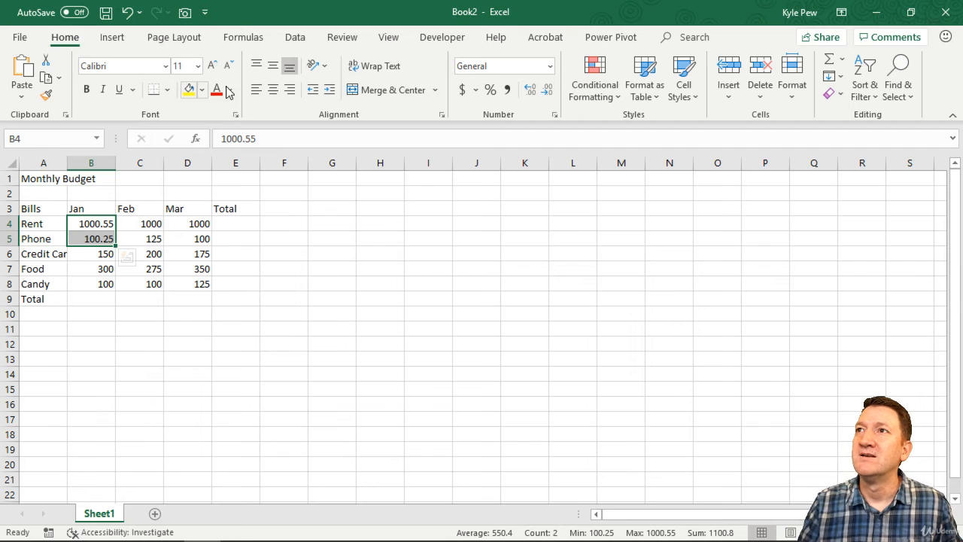
{"action": "left_click", "coordinate": [257, 90]}
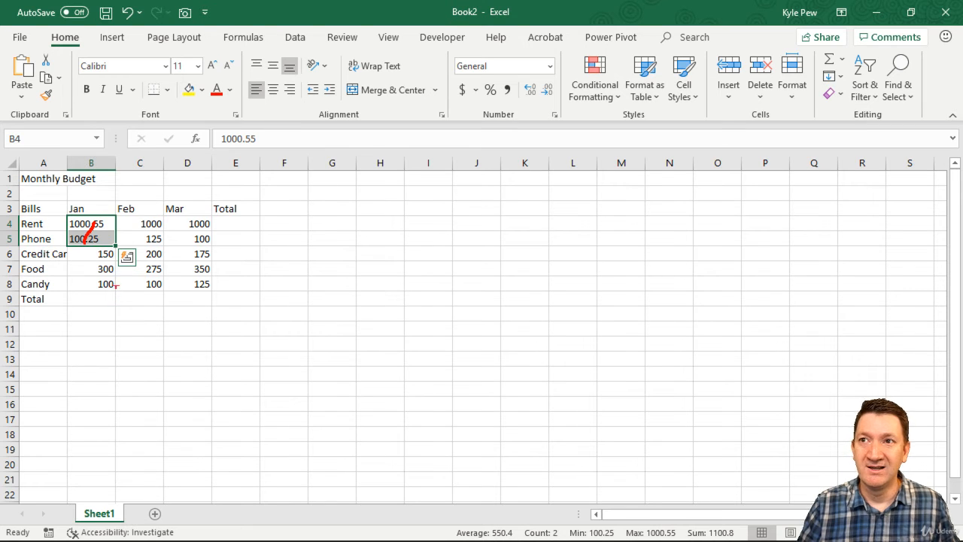
{"action": "mouse_move", "coordinate": [84, 240]}
{"action": "left_mouse_down"}
{"action": "mouse_move", "coordinate": [96, 276]}
{"action": "mouse_move", "coordinate": [81, 303]}
{"action": "mouse_move", "coordinate": [92, 349]}
{"action": "mouse_move", "coordinate": [73, 378]}
{"action": "mouse_move", "coordinate": [78, 443]}
{"action": "left_mouse_up"}
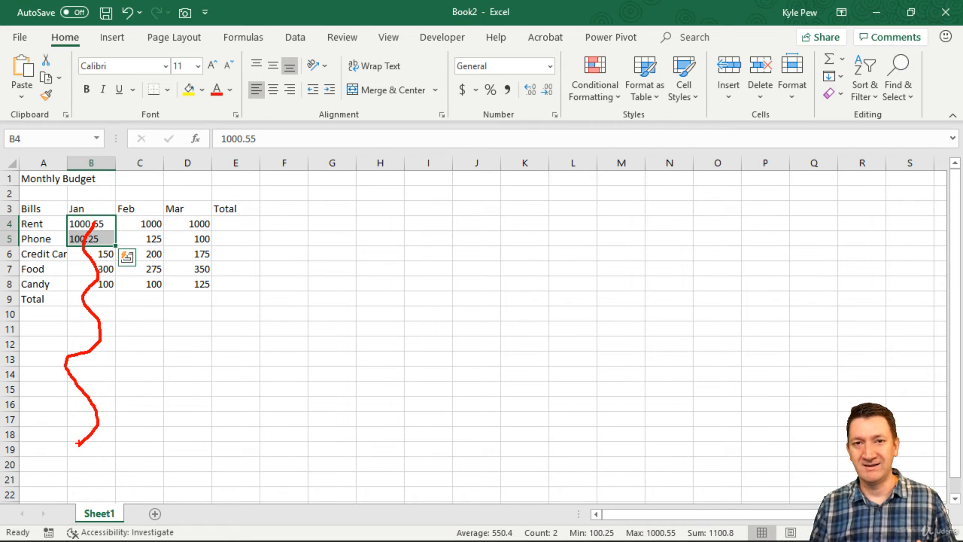
{"action": "key", "text": "Escape"}
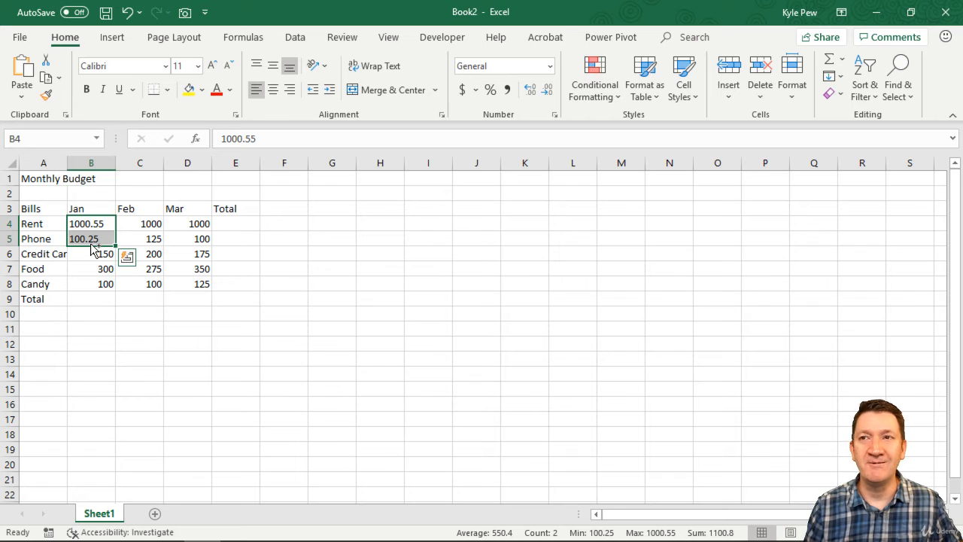
- Undo the left alignment of B4:B5 and the decimal edits to the Jan Phone and Rent amounts
{"action": "key", "text": "ctrl+z"}
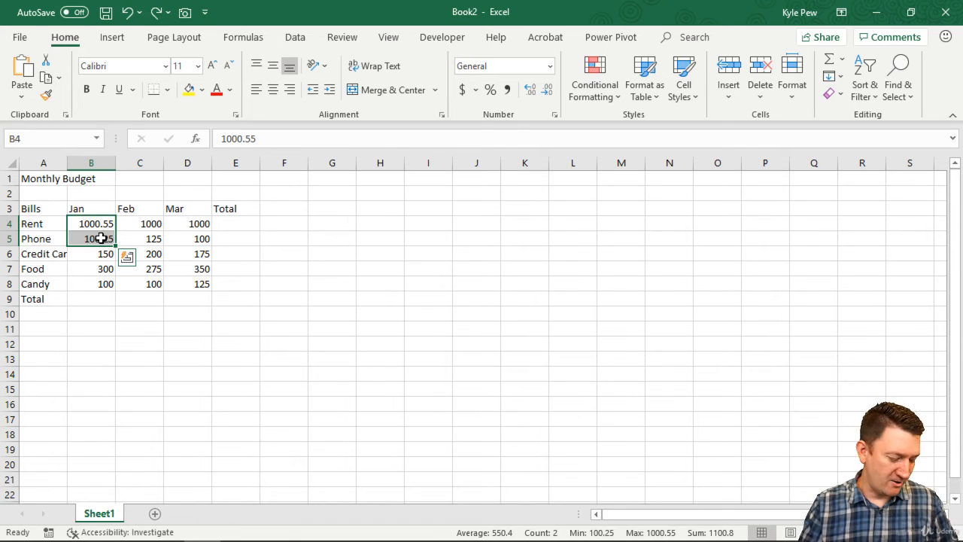
{"action": "key", "text": "ctrl+z"}
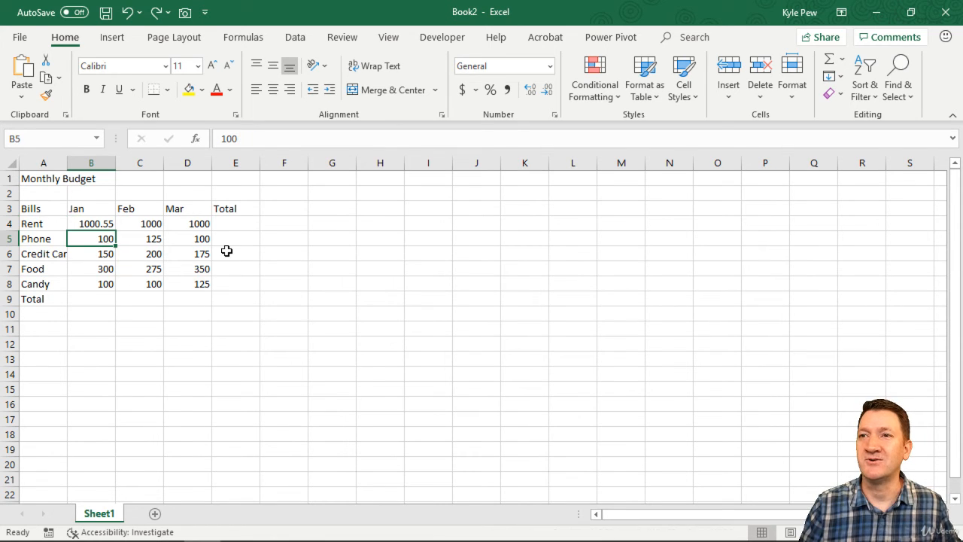
{"action": "key", "text": "ctrl+z"}
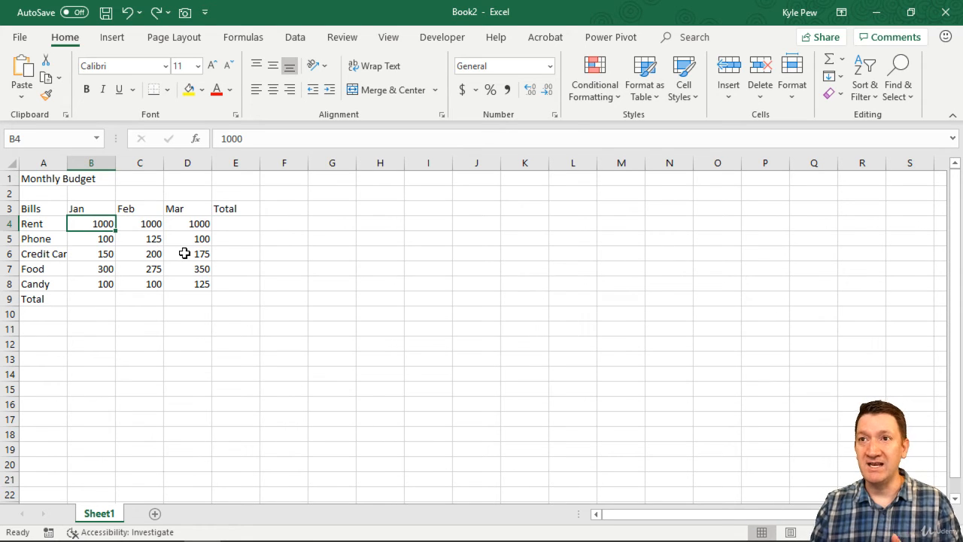
- Try left alignment on the Jan amounts in B4:B8 next to the Feb amounts, and undo it
{"action": "left_click_drag", "start_coordinate": [86, 224], "coordinate": [97, 280]}
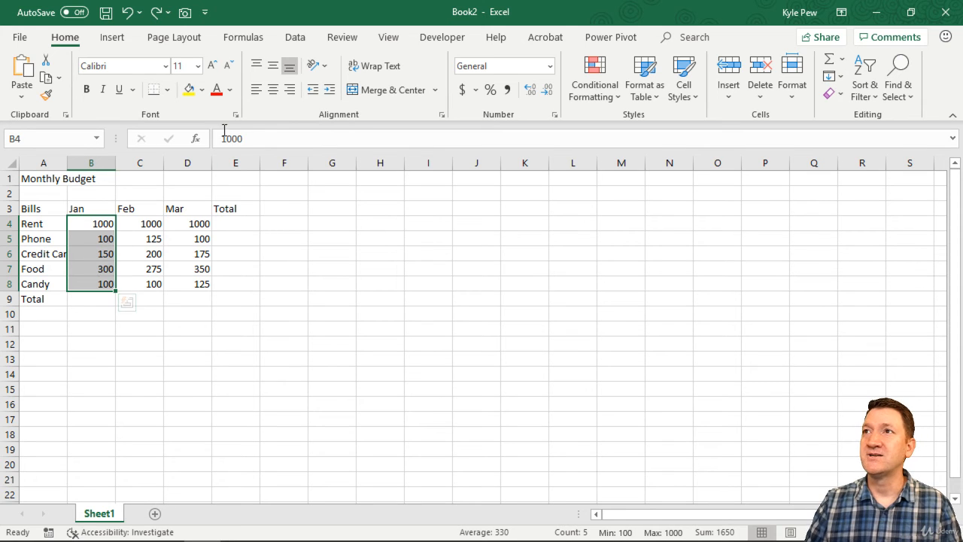
{"action": "left_click", "coordinate": [257, 91]}
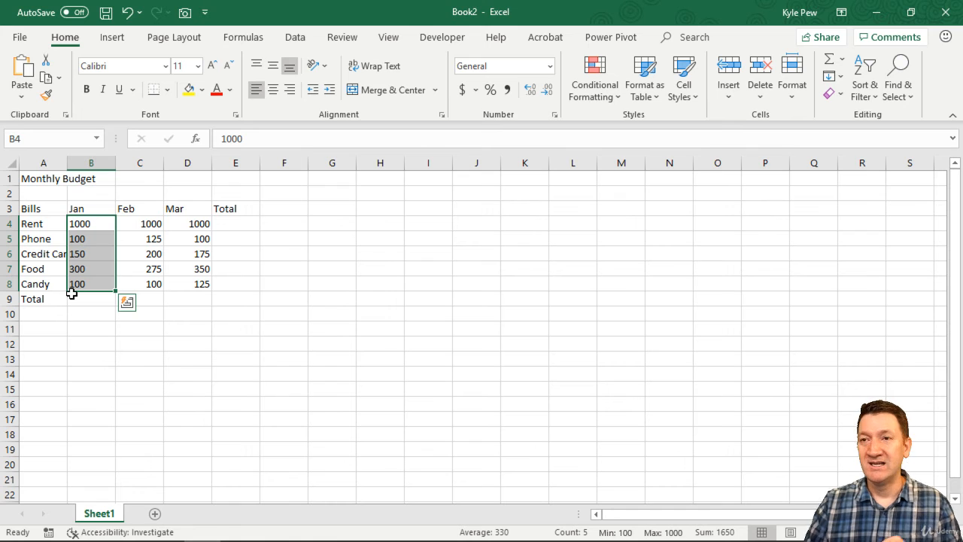
{"action": "left_click", "coordinate": [141, 233]}
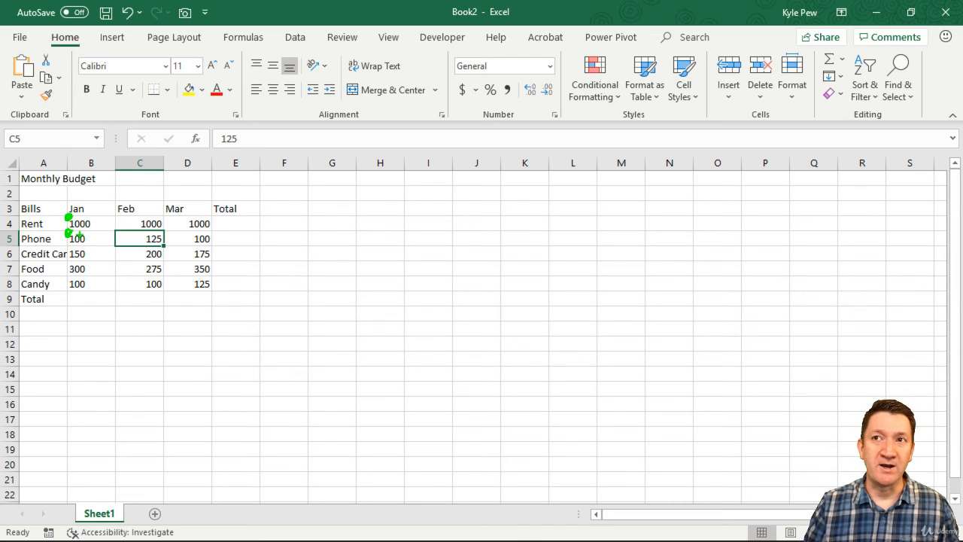
{"action": "left_click", "coordinate": [97, 241]}
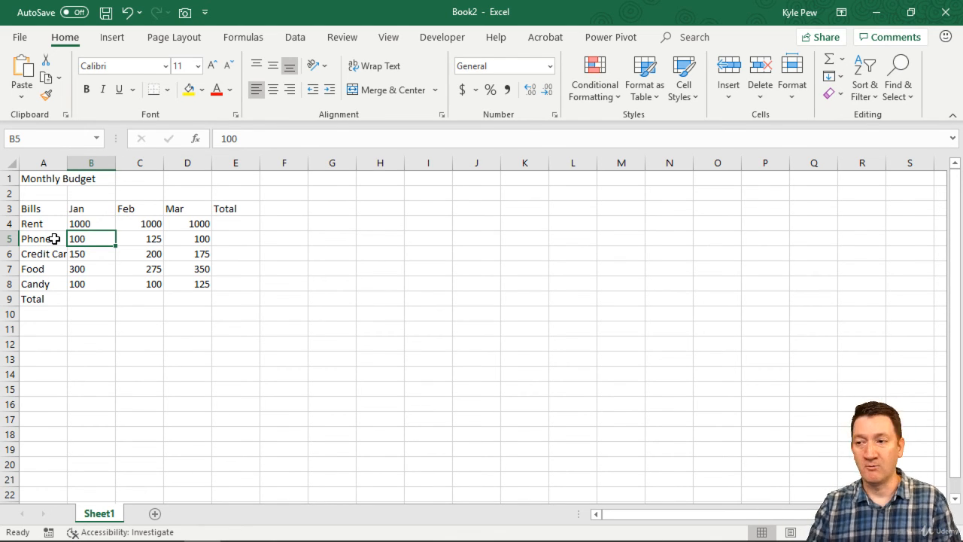
{"action": "key", "text": "ctrl+z"}
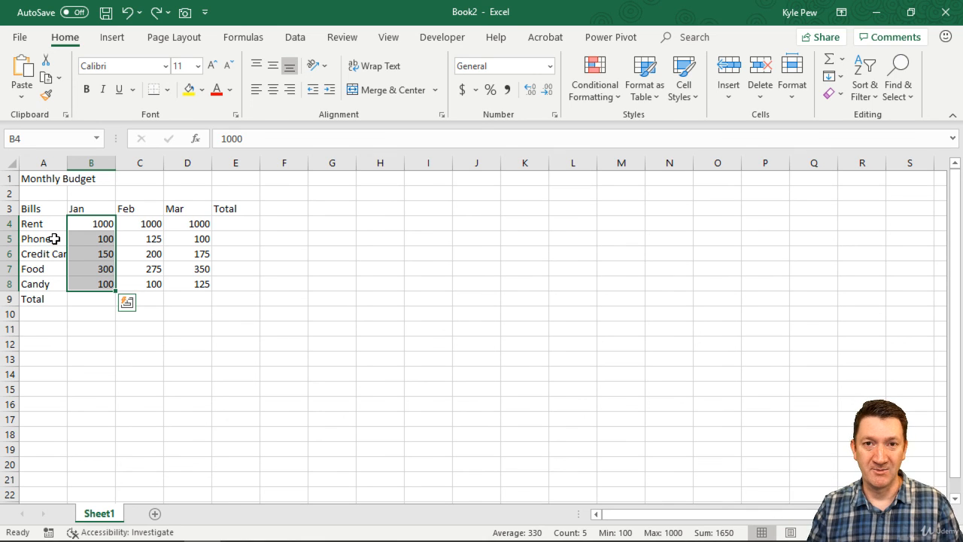
- Select the row 3 header labels and the numeric amounts in B4:D8 to review text against numeric data
{"action": "key", "text": "alt"}
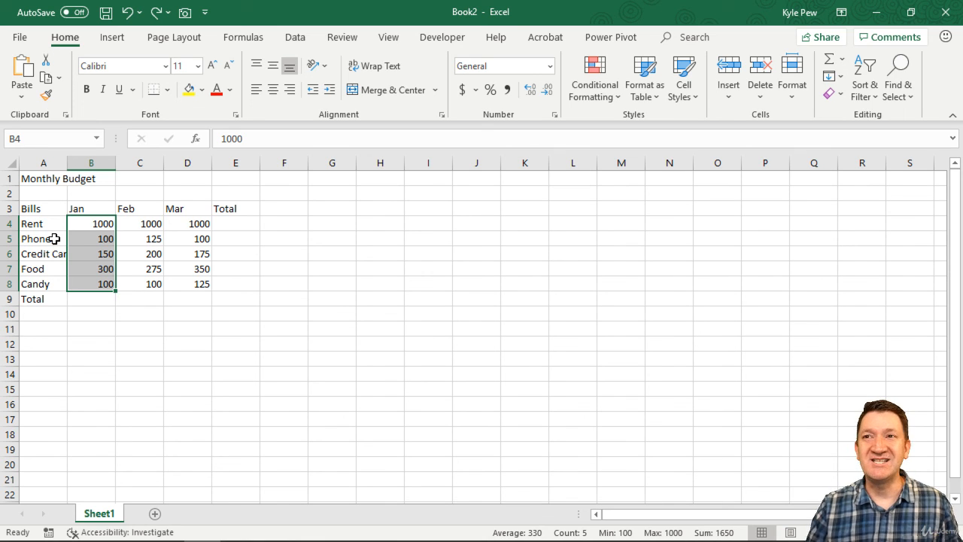
{"action": "left_click", "coordinate": [75, 218]}
{"action": "left_click_drag", "start_coordinate": [23, 209], "coordinate": [227, 211]}
{"action": "left_click_drag", "start_coordinate": [101, 221], "coordinate": [187, 280]}
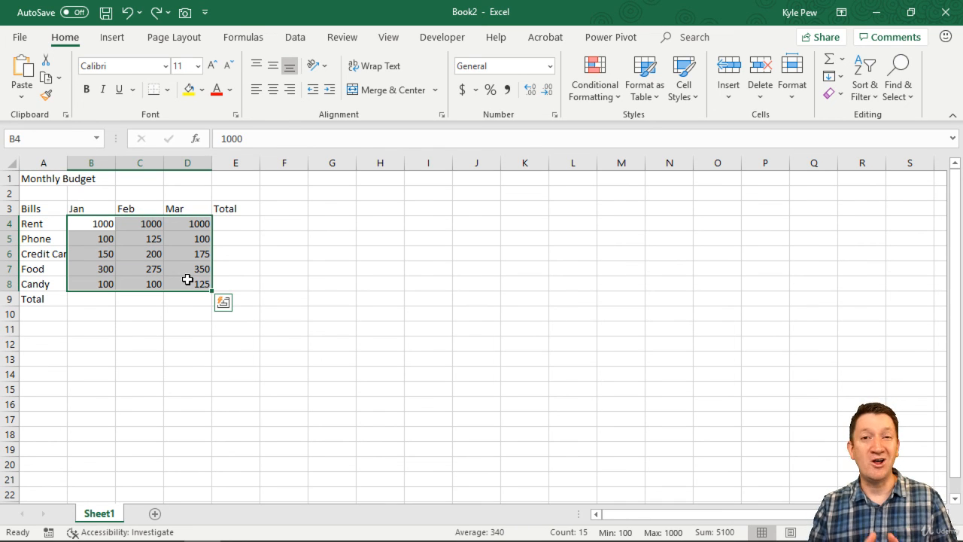